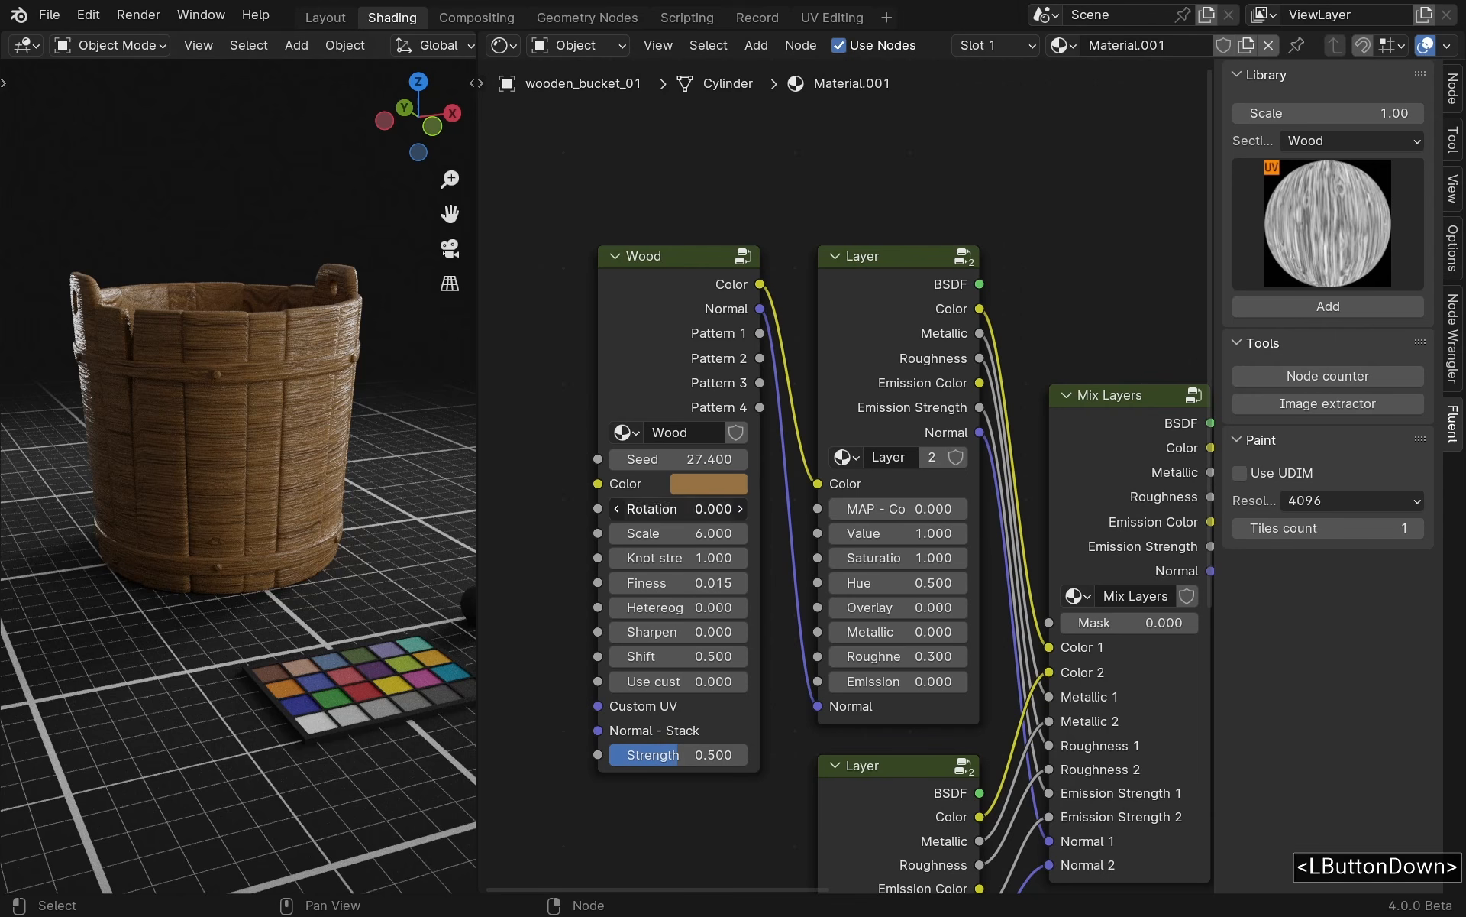
Set the Wood node's Rotation to 90 and its Strength to 0.2.
text(90)
key(Return)
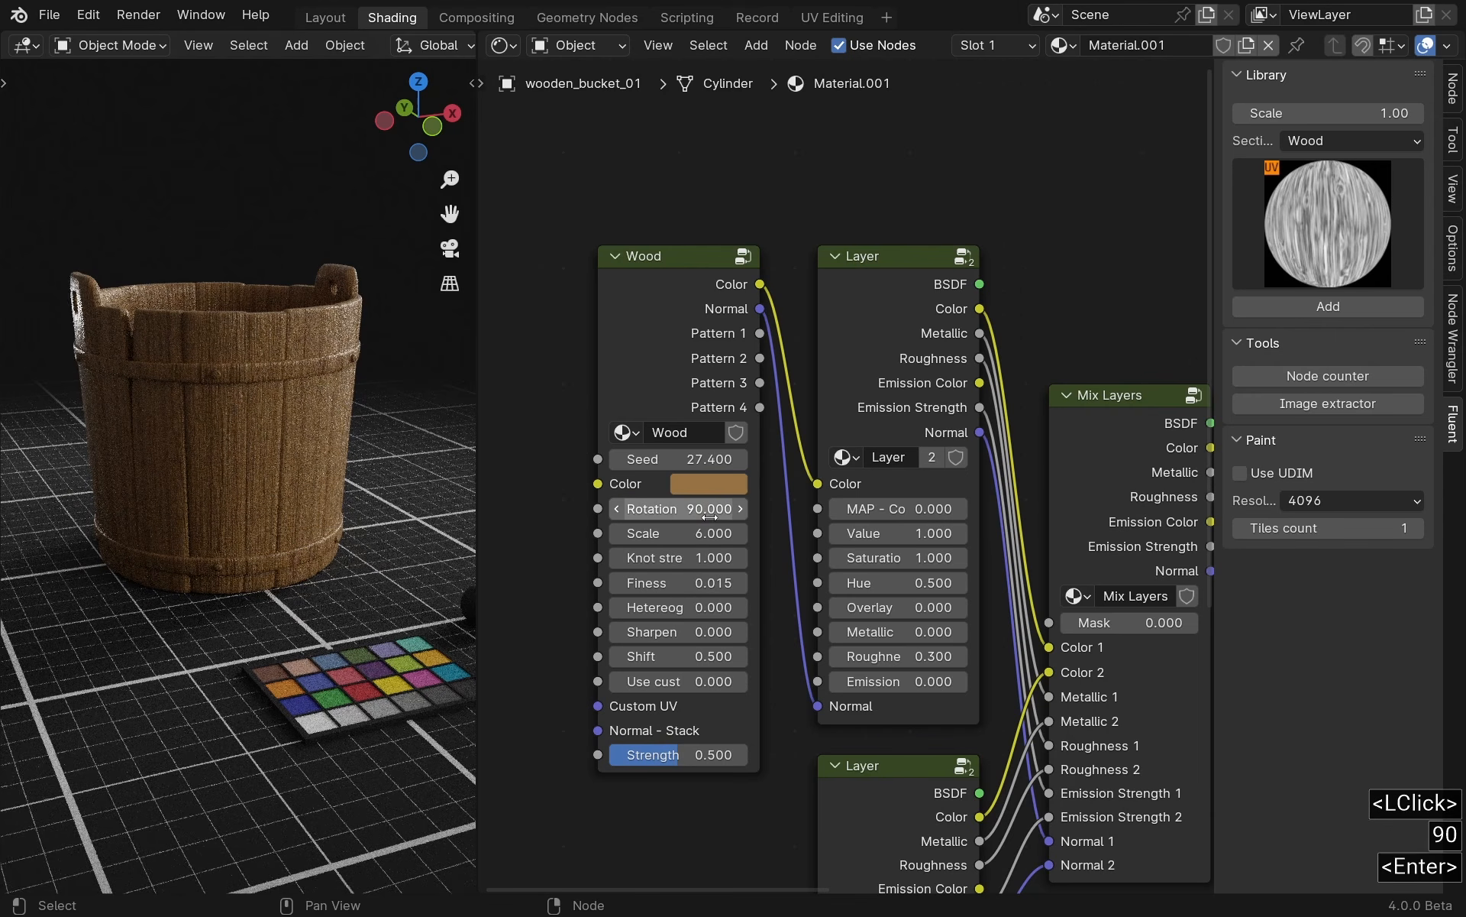
double_click(698, 756)
text(.2)
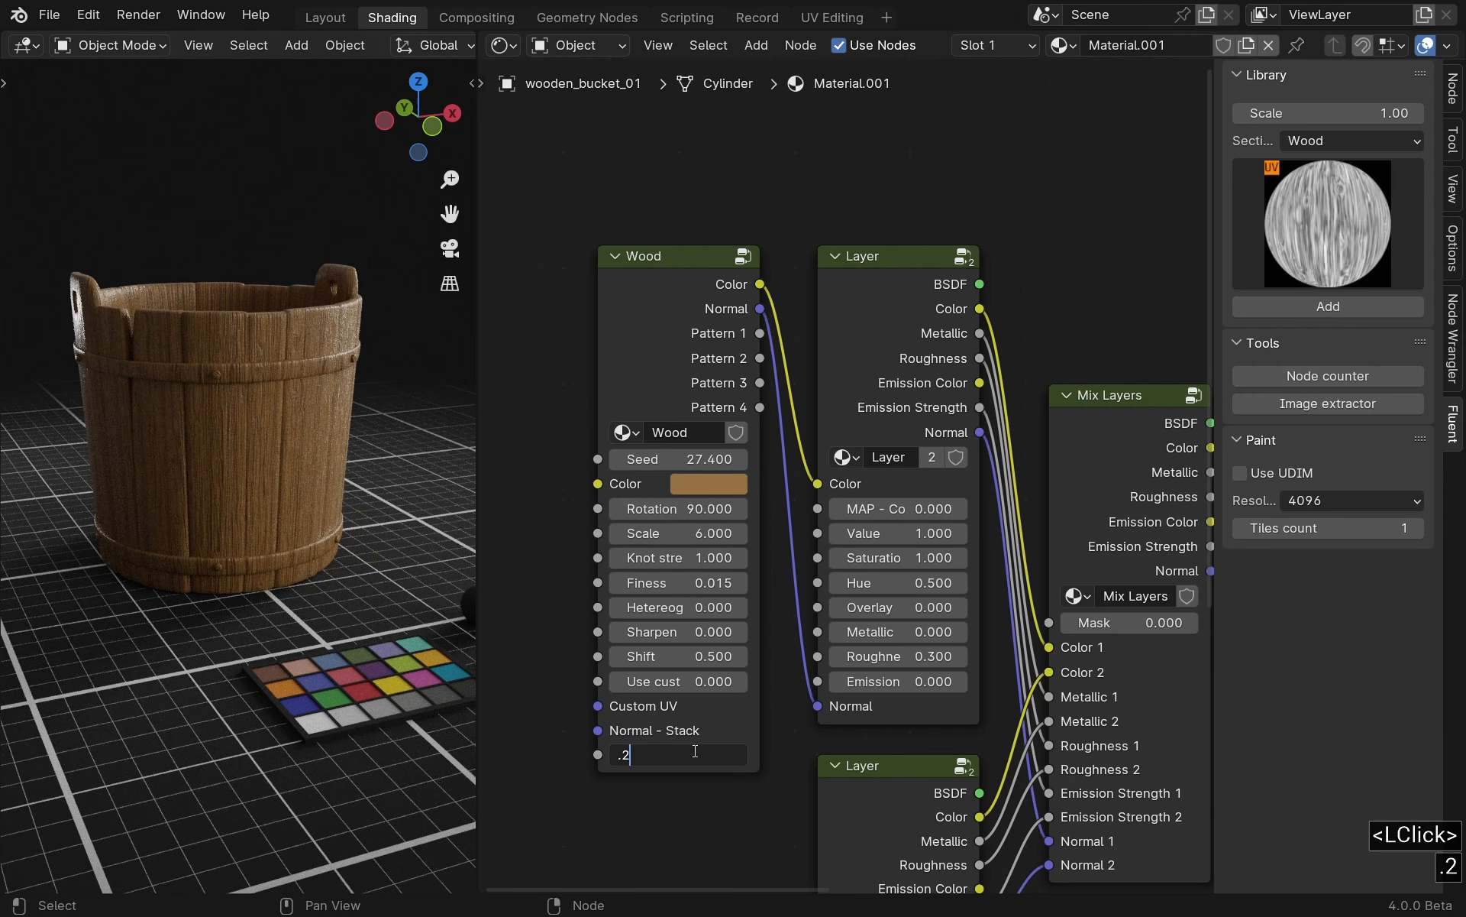
key(Return)
ctrl+middle_drag(225, 329, 206, 356)
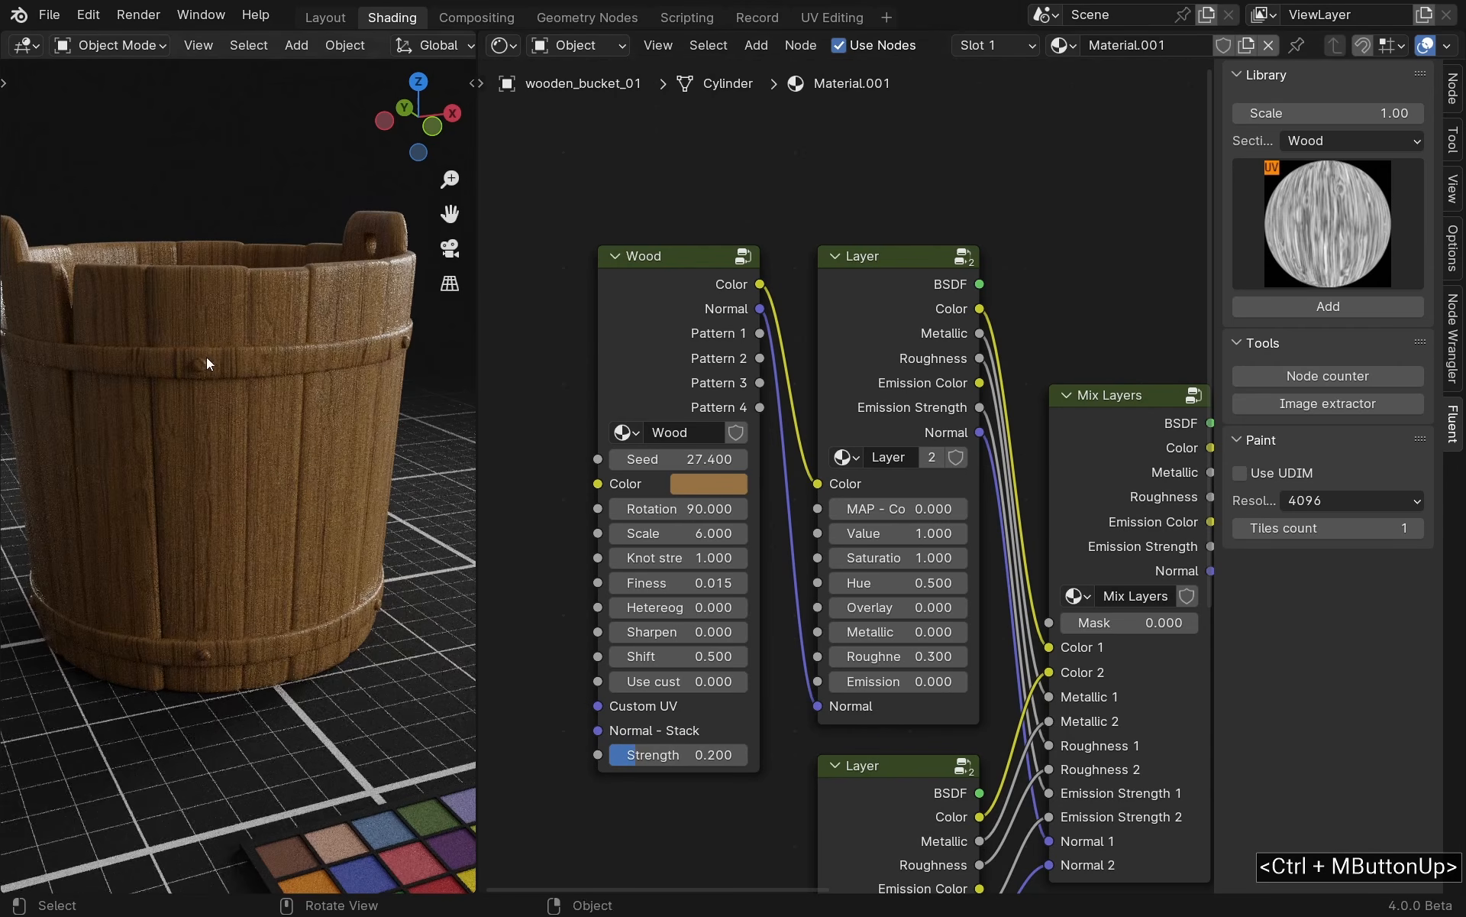
scroll(651, 294, down, 3)
mouse_move(895, 445)
middle_down()
mouse_move(845, 440)
mouse_move(874, 452)
middle_up()
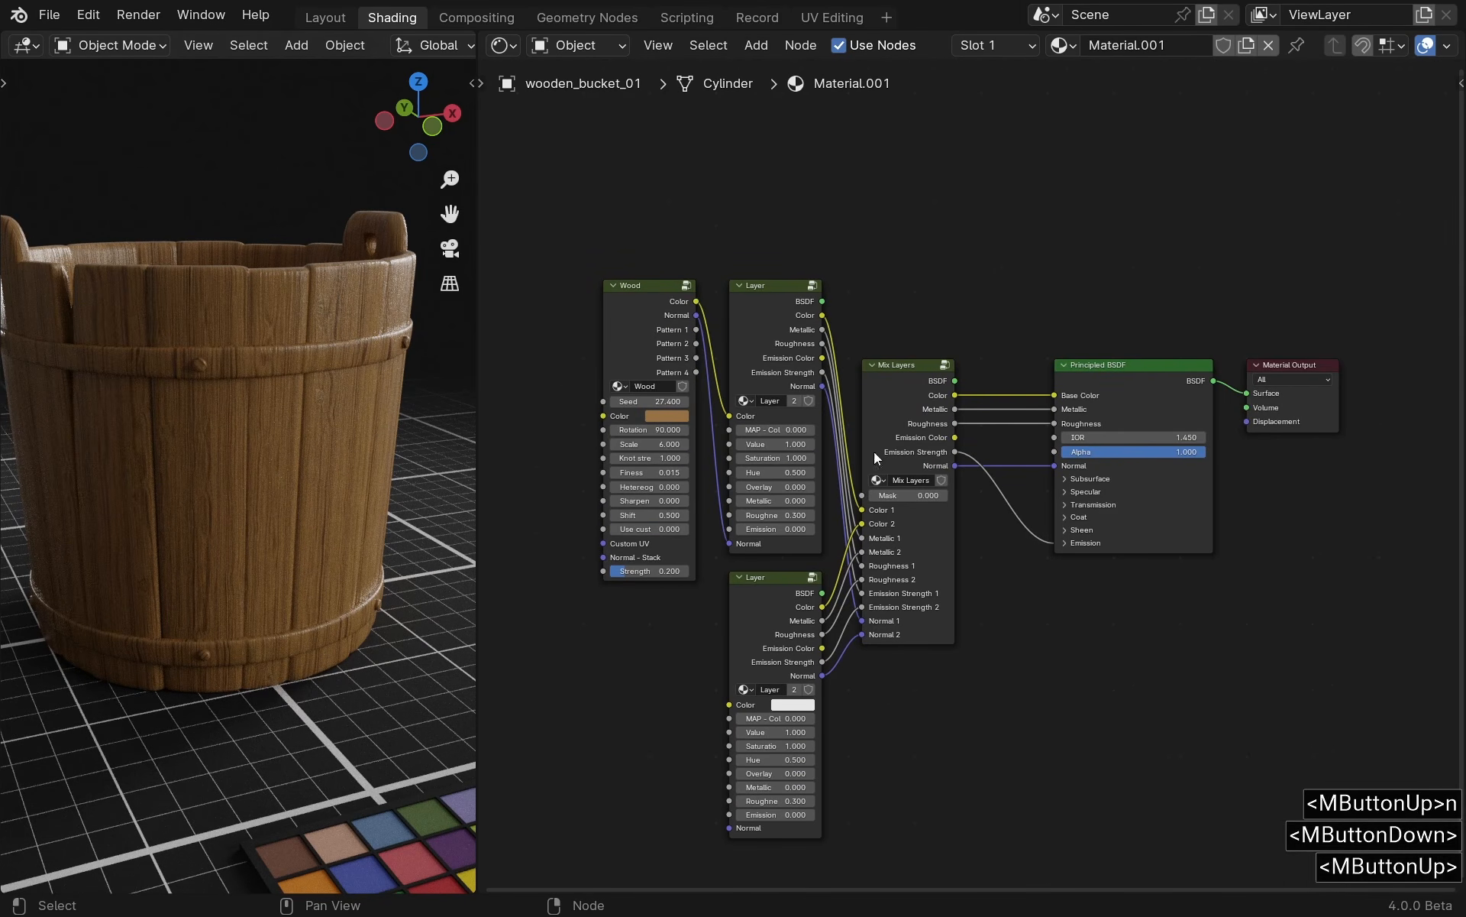
middle_drag(751, 615, 781, 549)
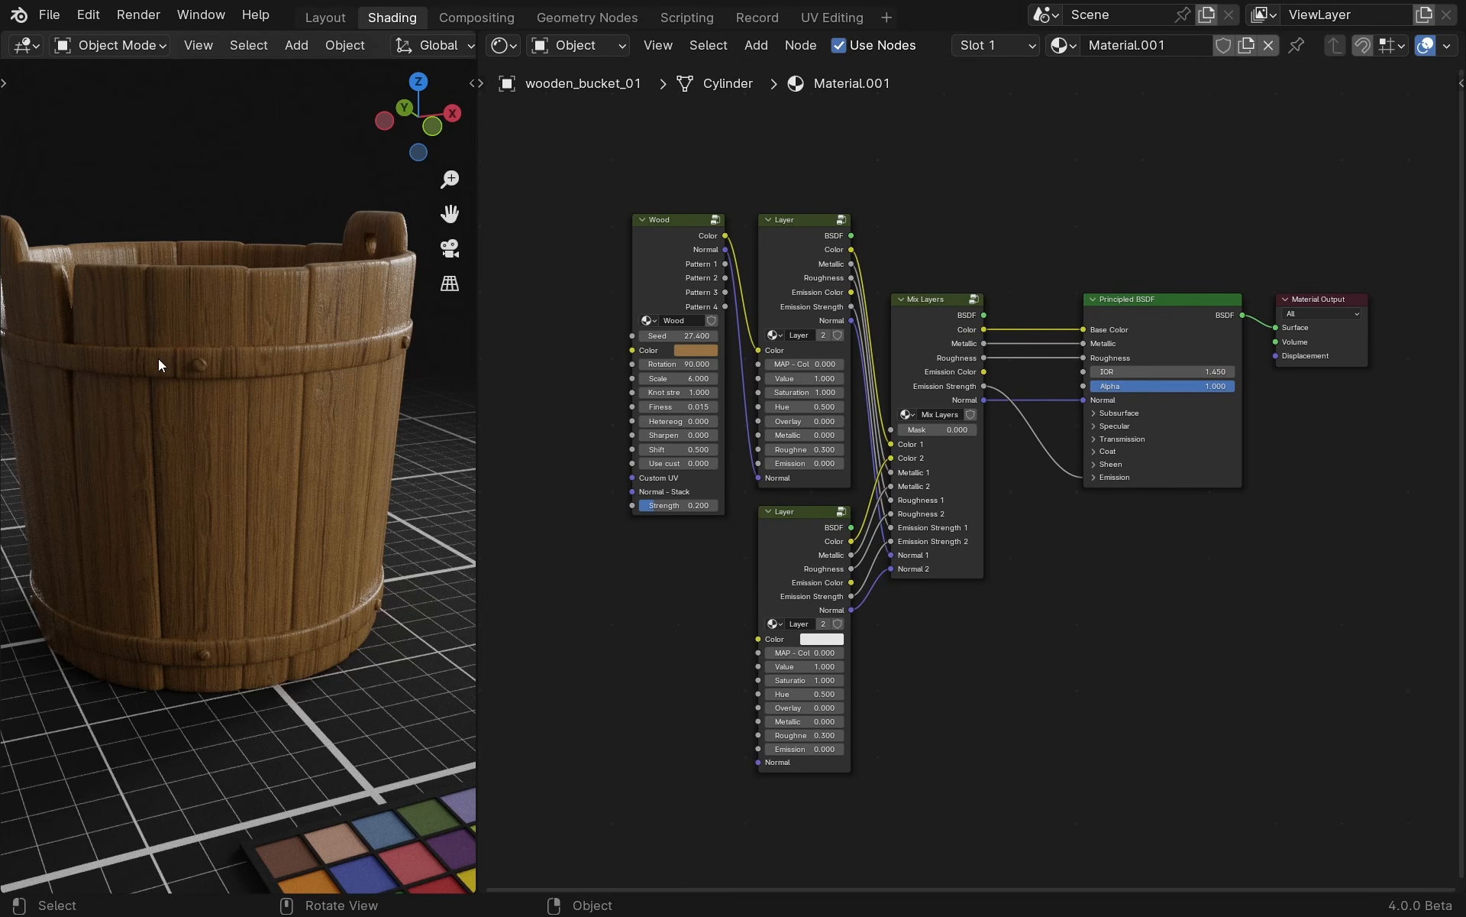
In the Layout workspace, select the bucket's iron mesh vertex group in Edit Mode and switch to Vertex Paint mode.
click(336, 14)
click(532, 256)
click(114, 44)
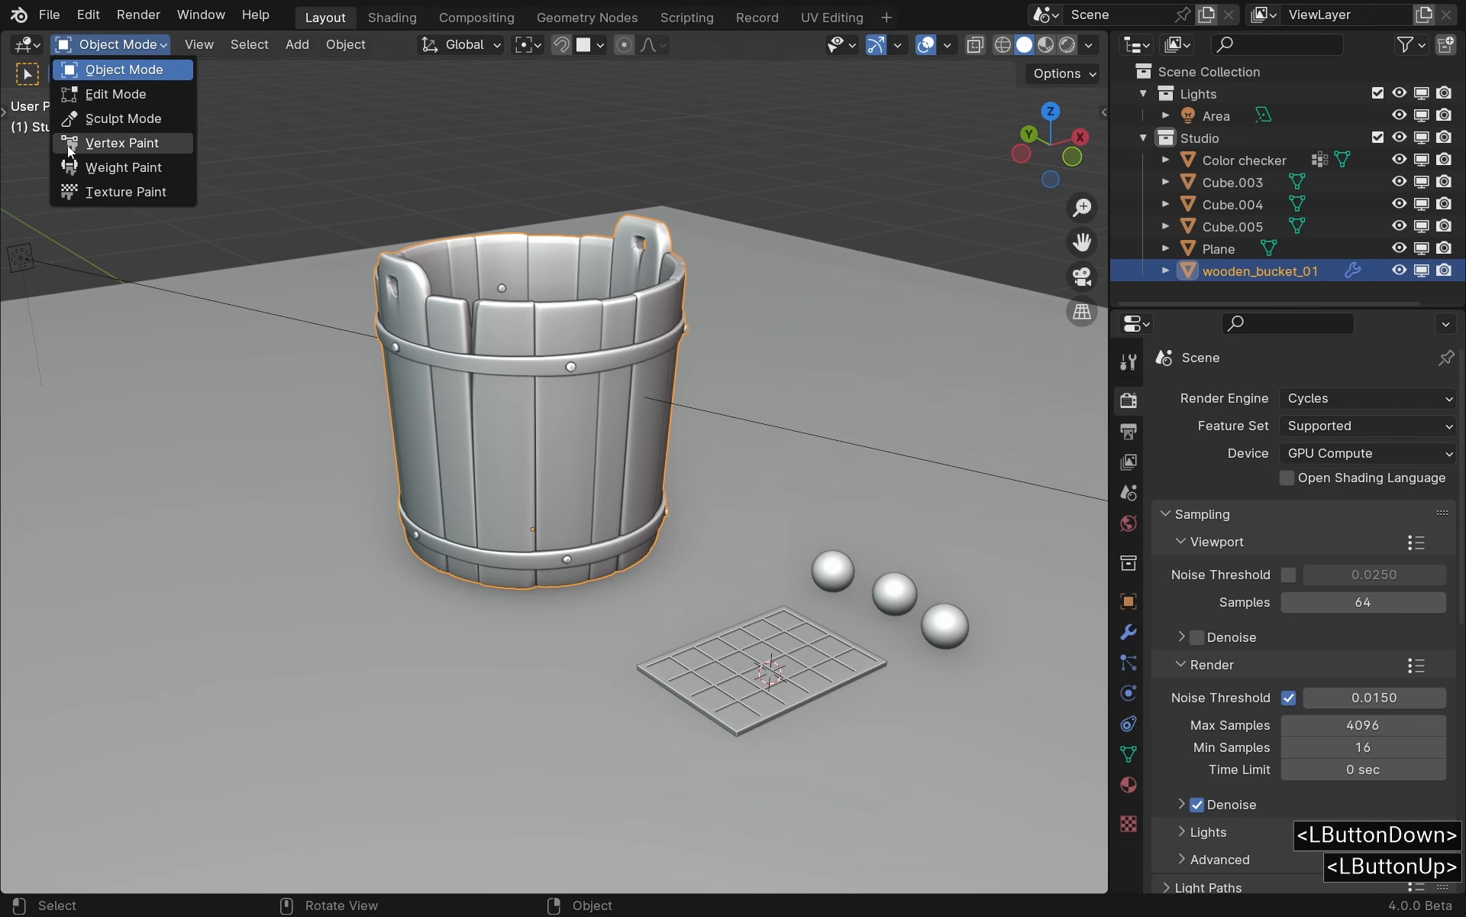
click(136, 95)
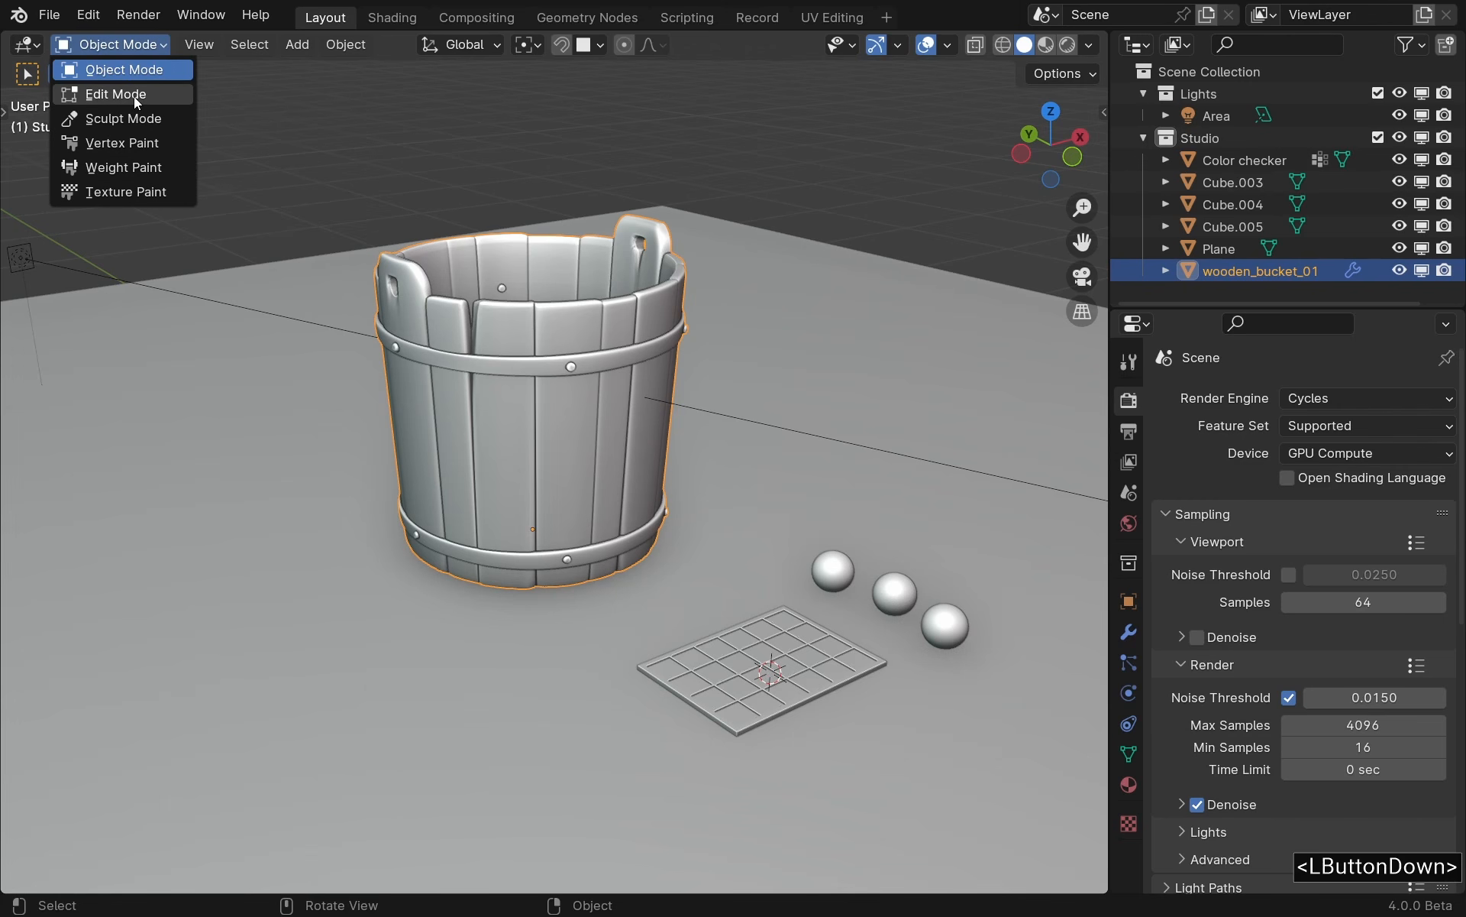
ctrl+middle_drag(380, 305, 478, 316)
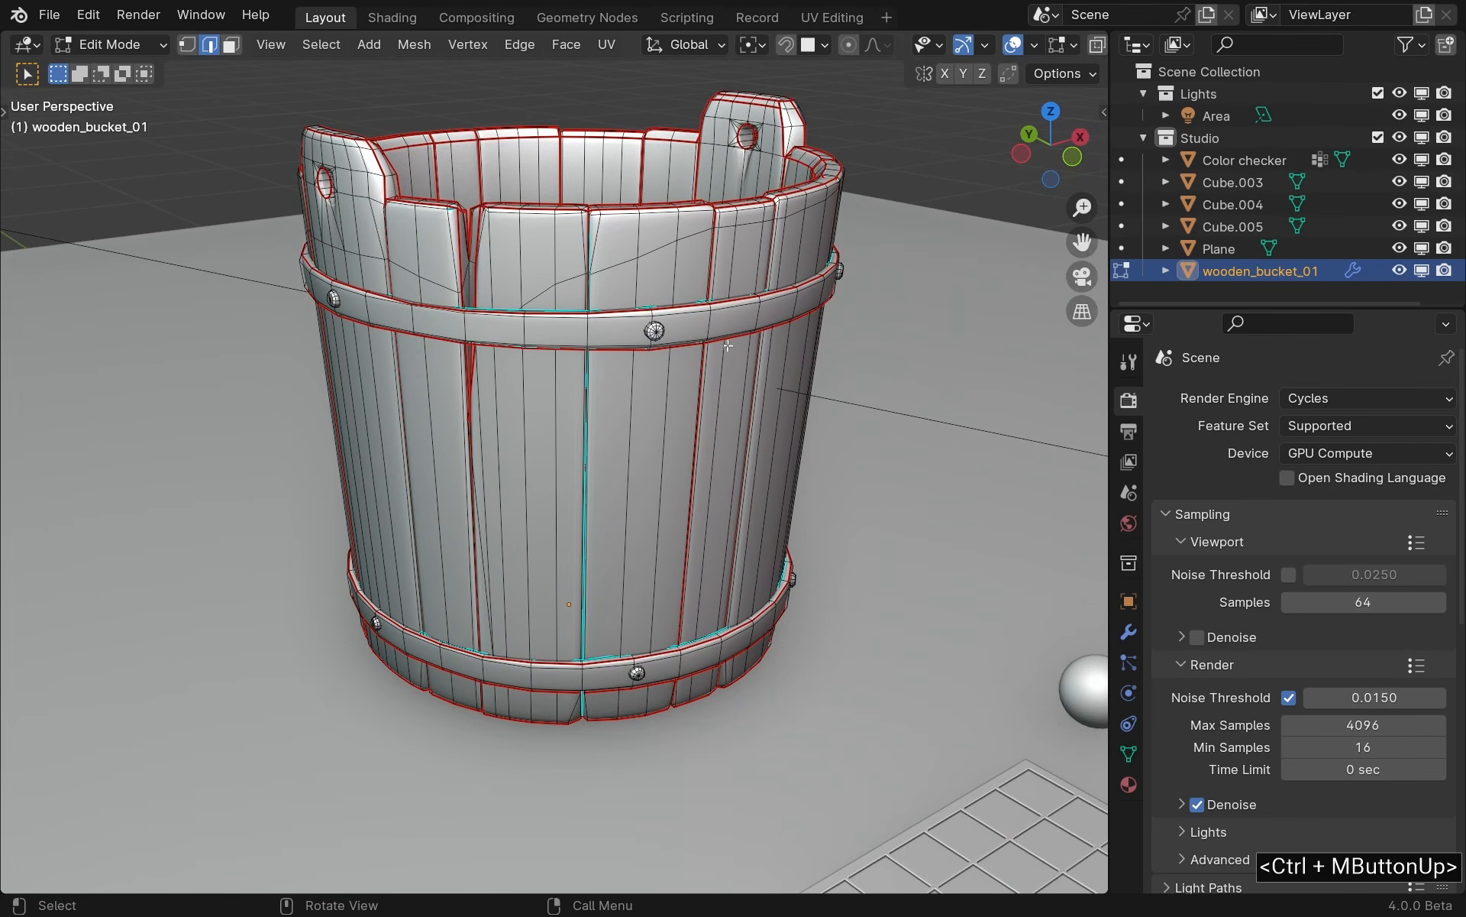
click(1130, 755)
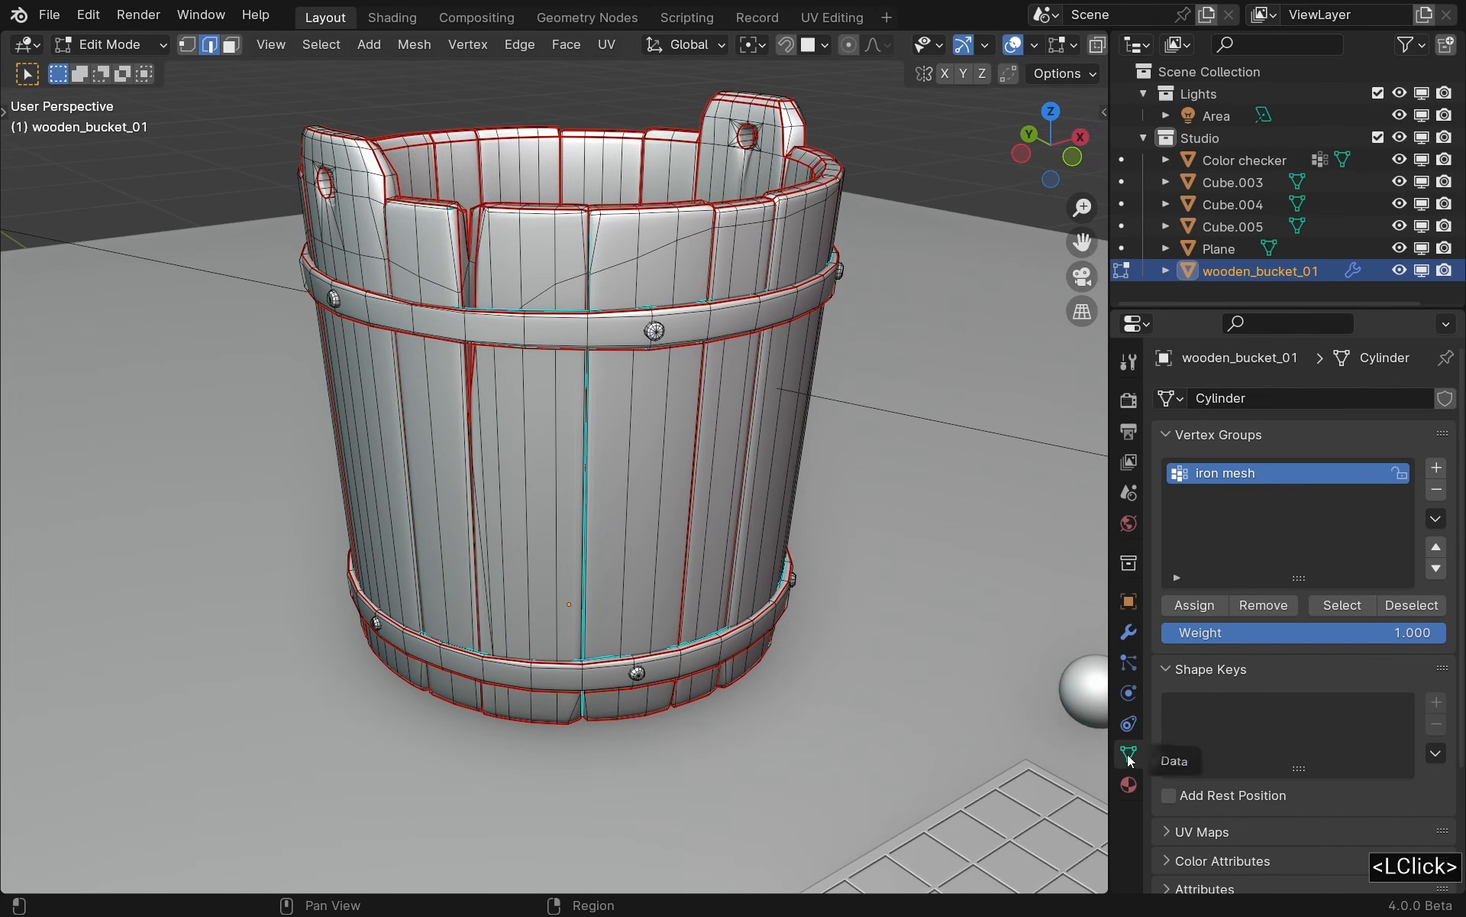
click(1317, 608)
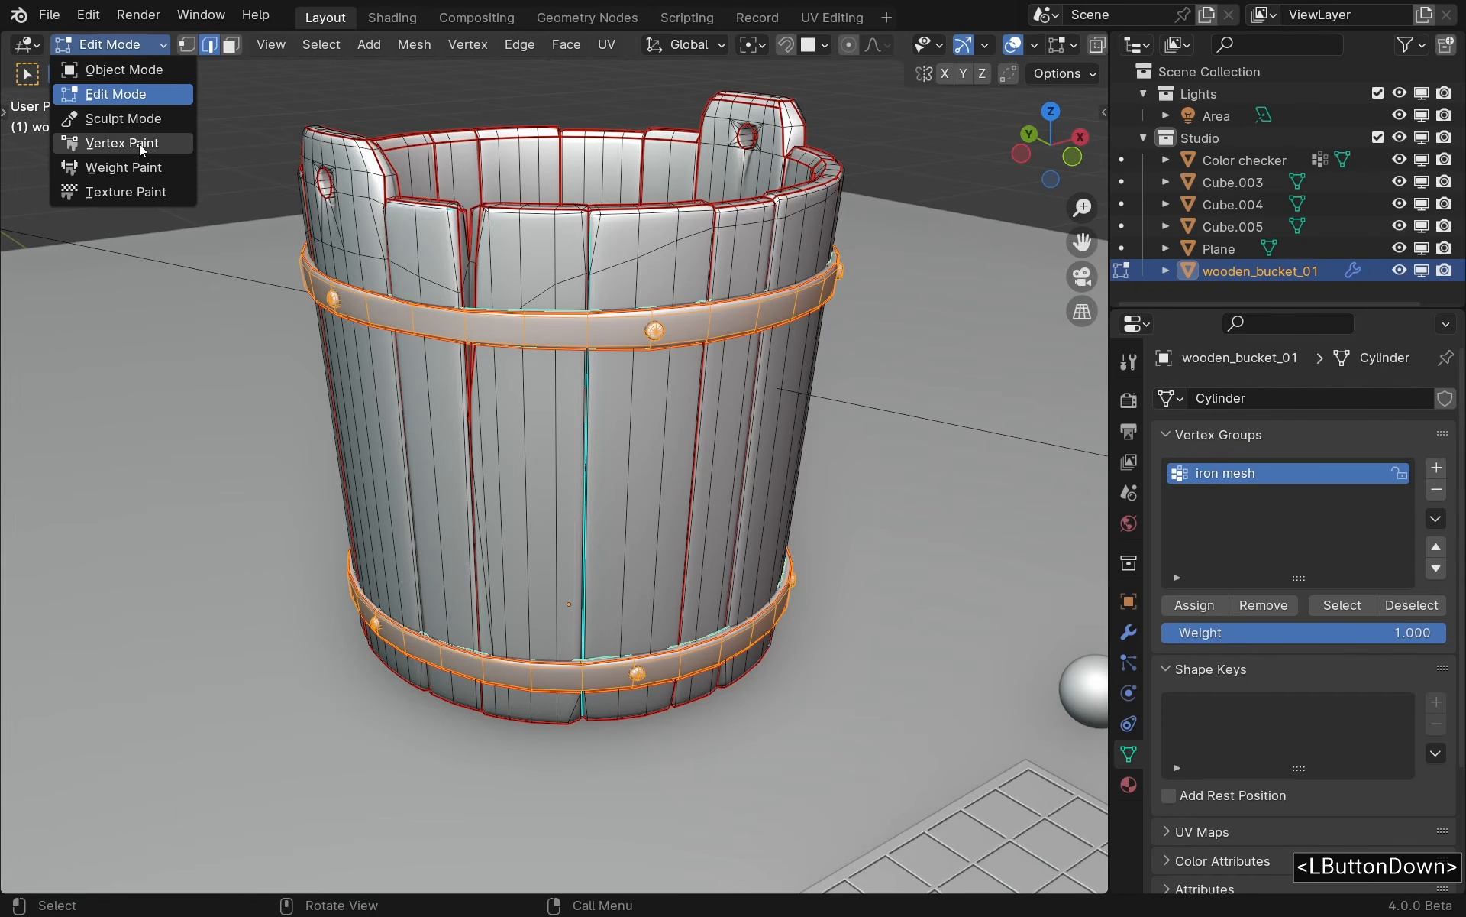
click(139, 144)
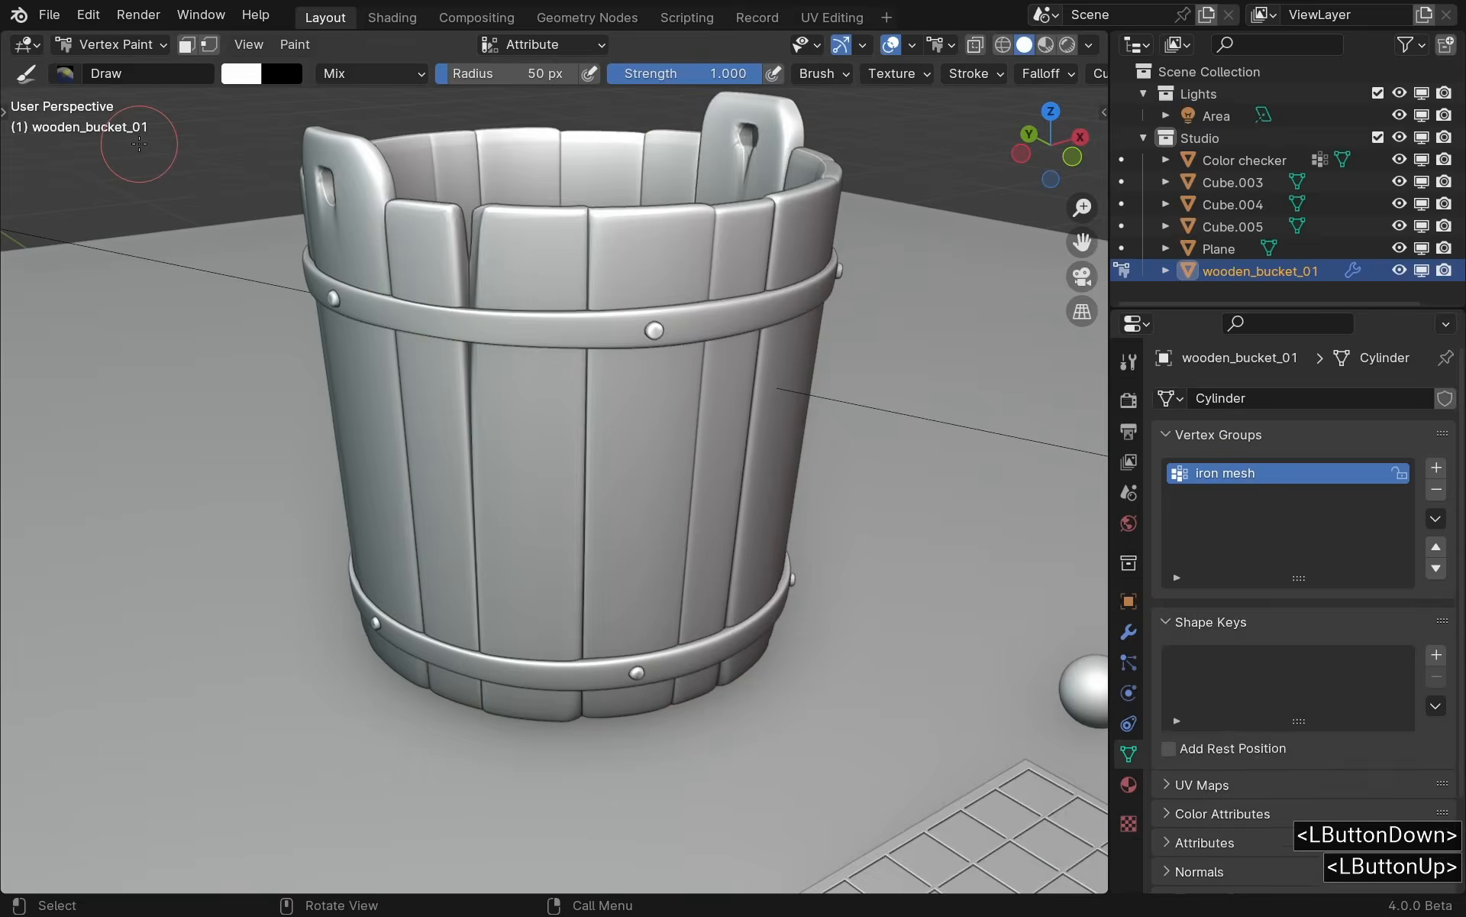
Hide the viewport's tool settings bar and show it again.
right_click(309, 84)
click(167, 79)
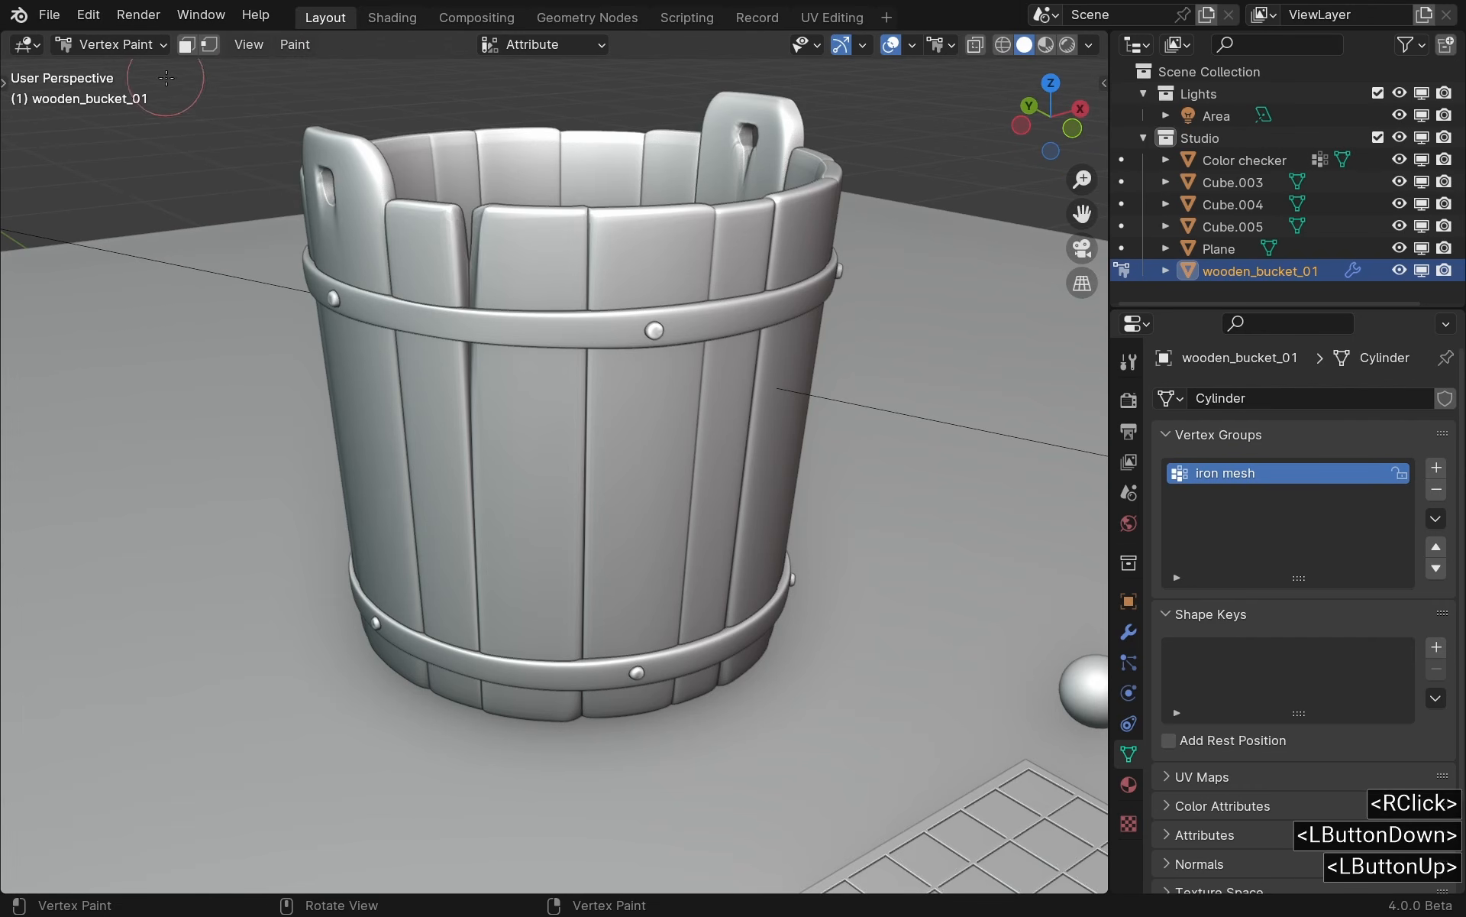
right_click(323, 42)
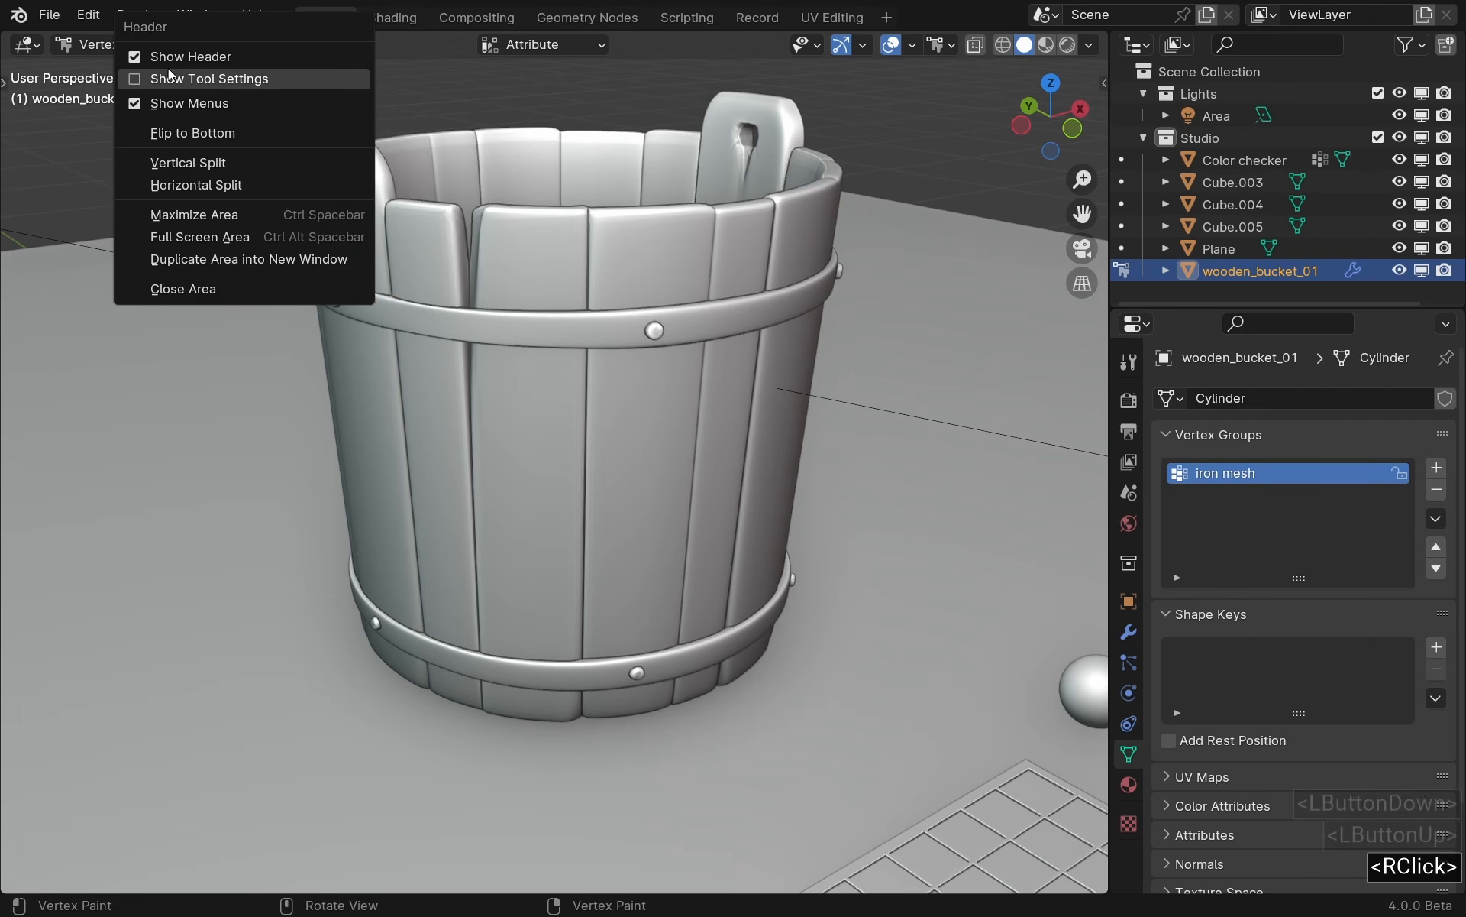
click(310, 80)
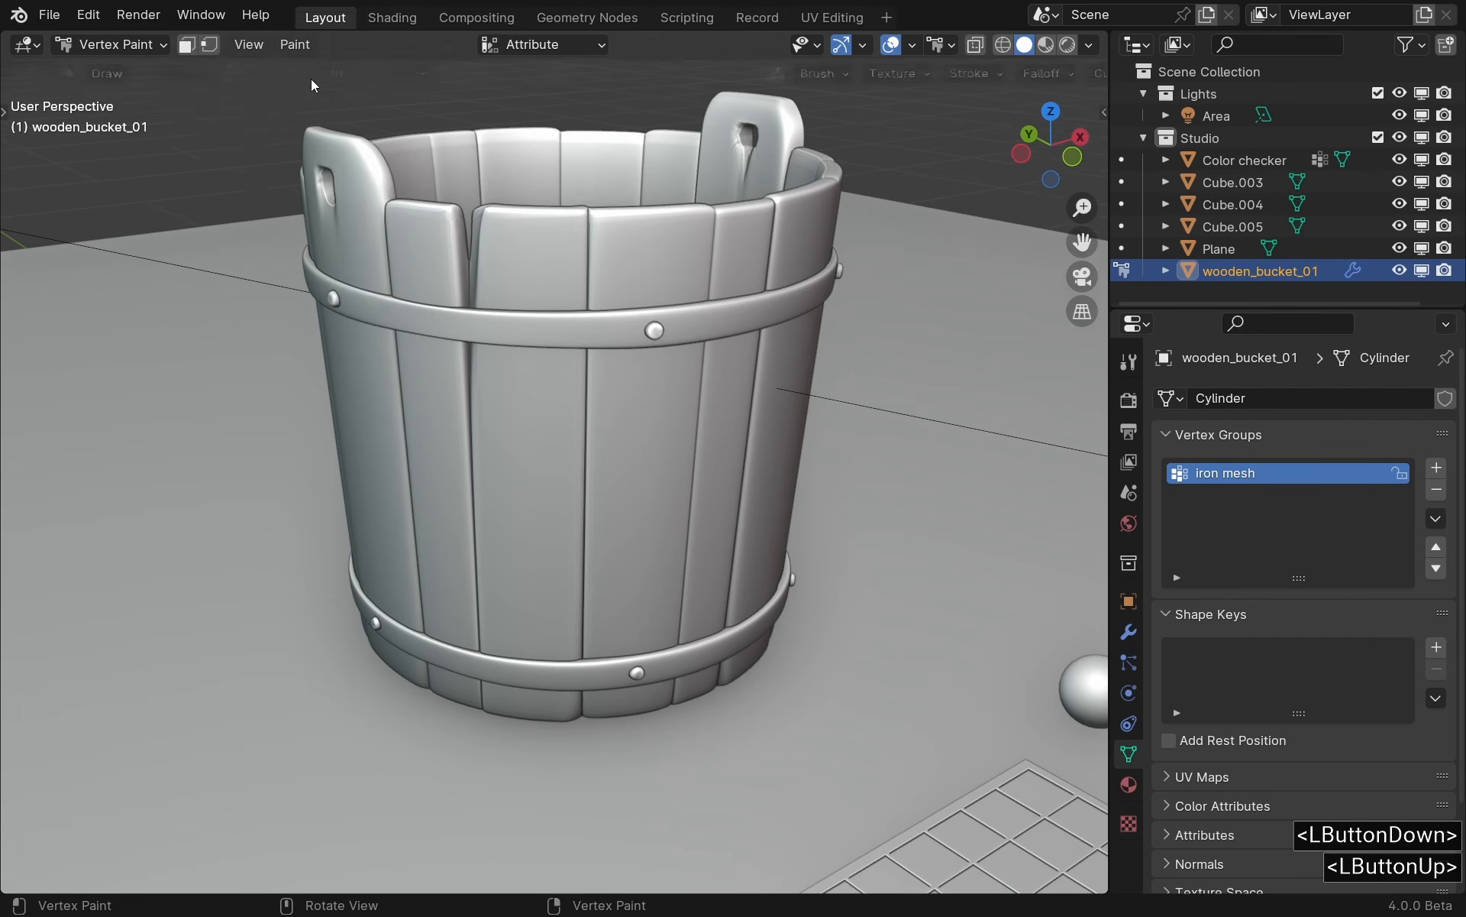
Set the brush colour to red, restrict painting to the selected faces, and fill the iron bands with Set Vertex Colors.
click(250, 72)
mouse_move(345, 284)
mouse_down()
mouse_move(350, 297)
mouse_move(334, 297)
mouse_up()
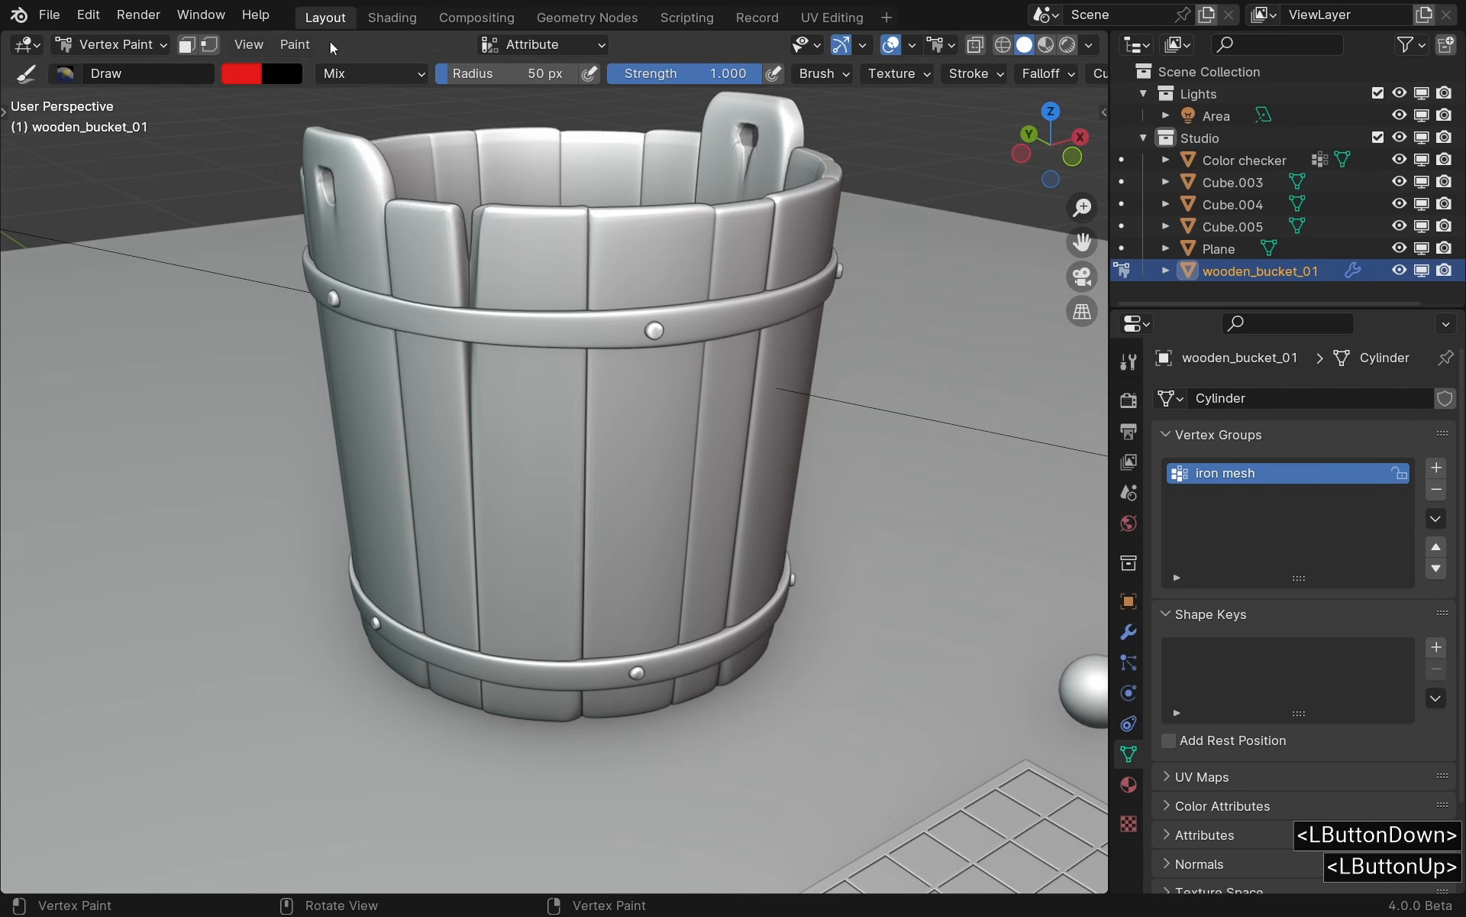
click(187, 44)
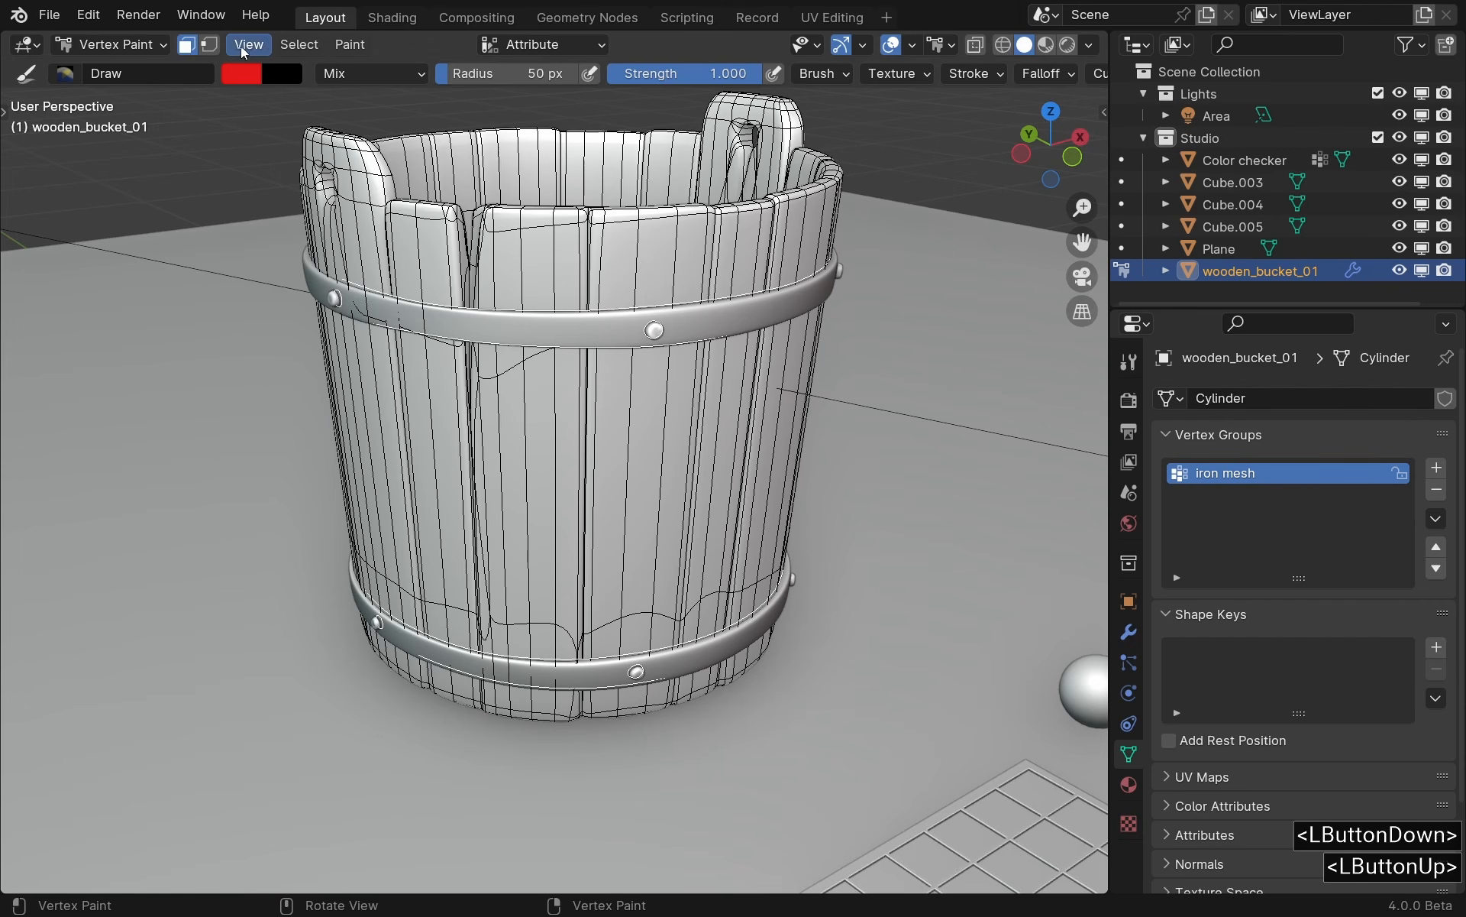
click(366, 47)
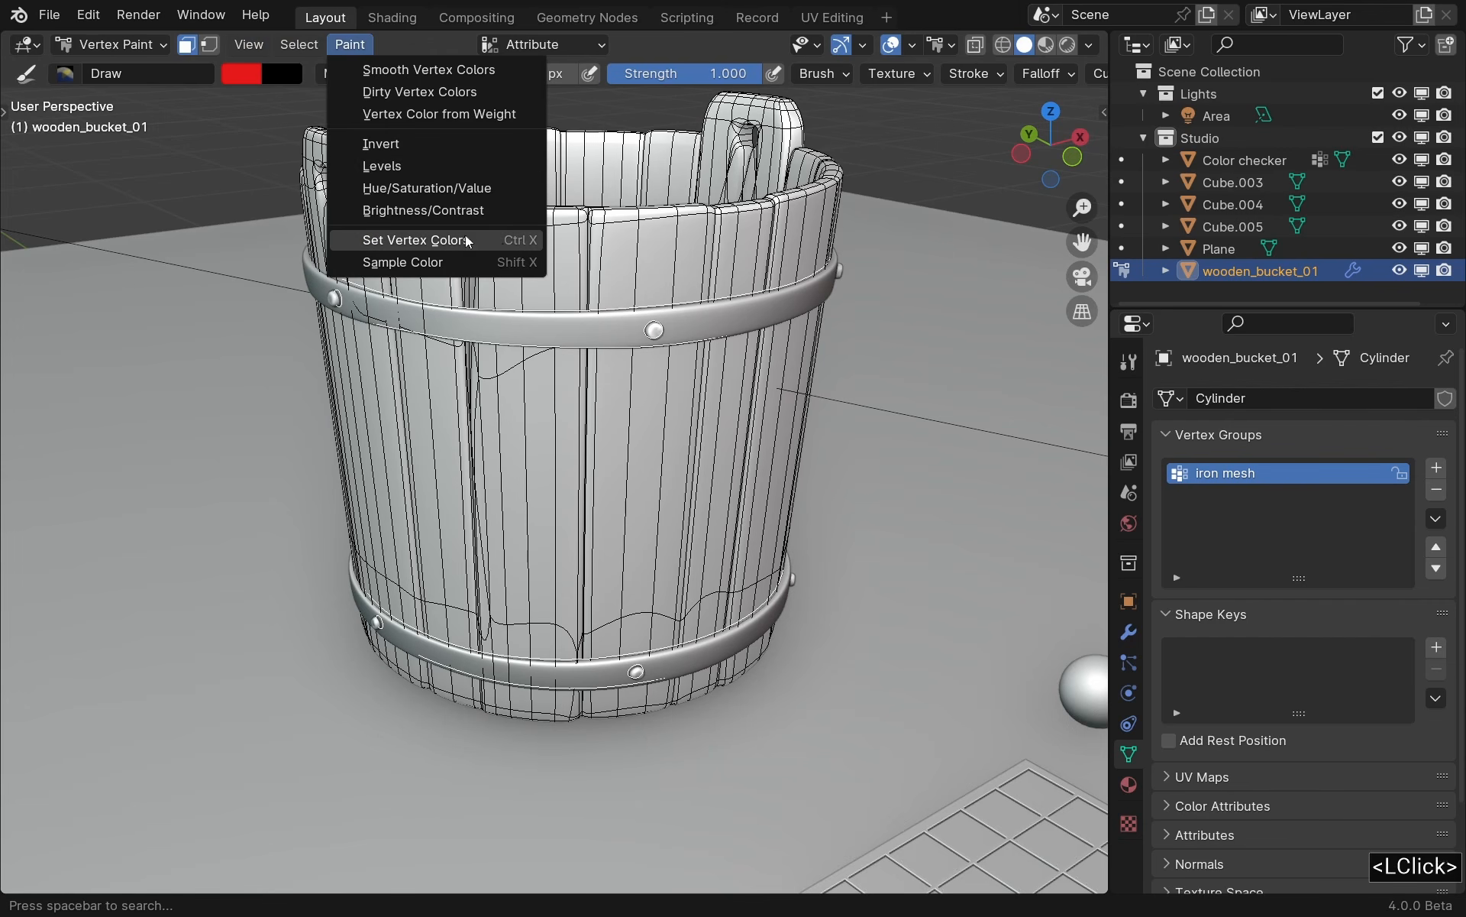
click(506, 241)
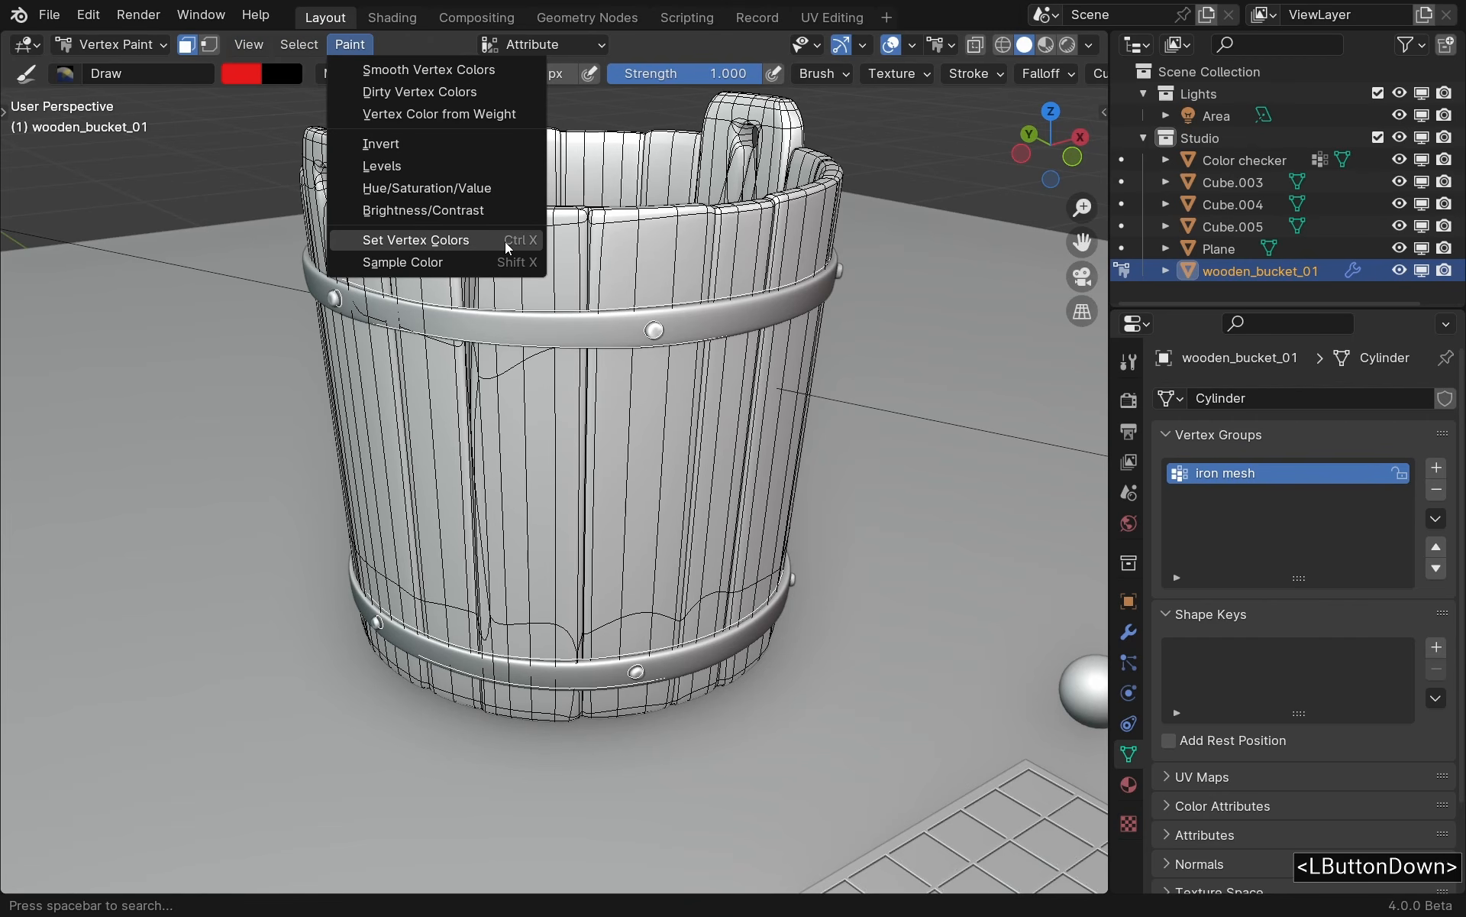
click(505, 241)
ctrl+middle_drag(496, 320, 496, 334)
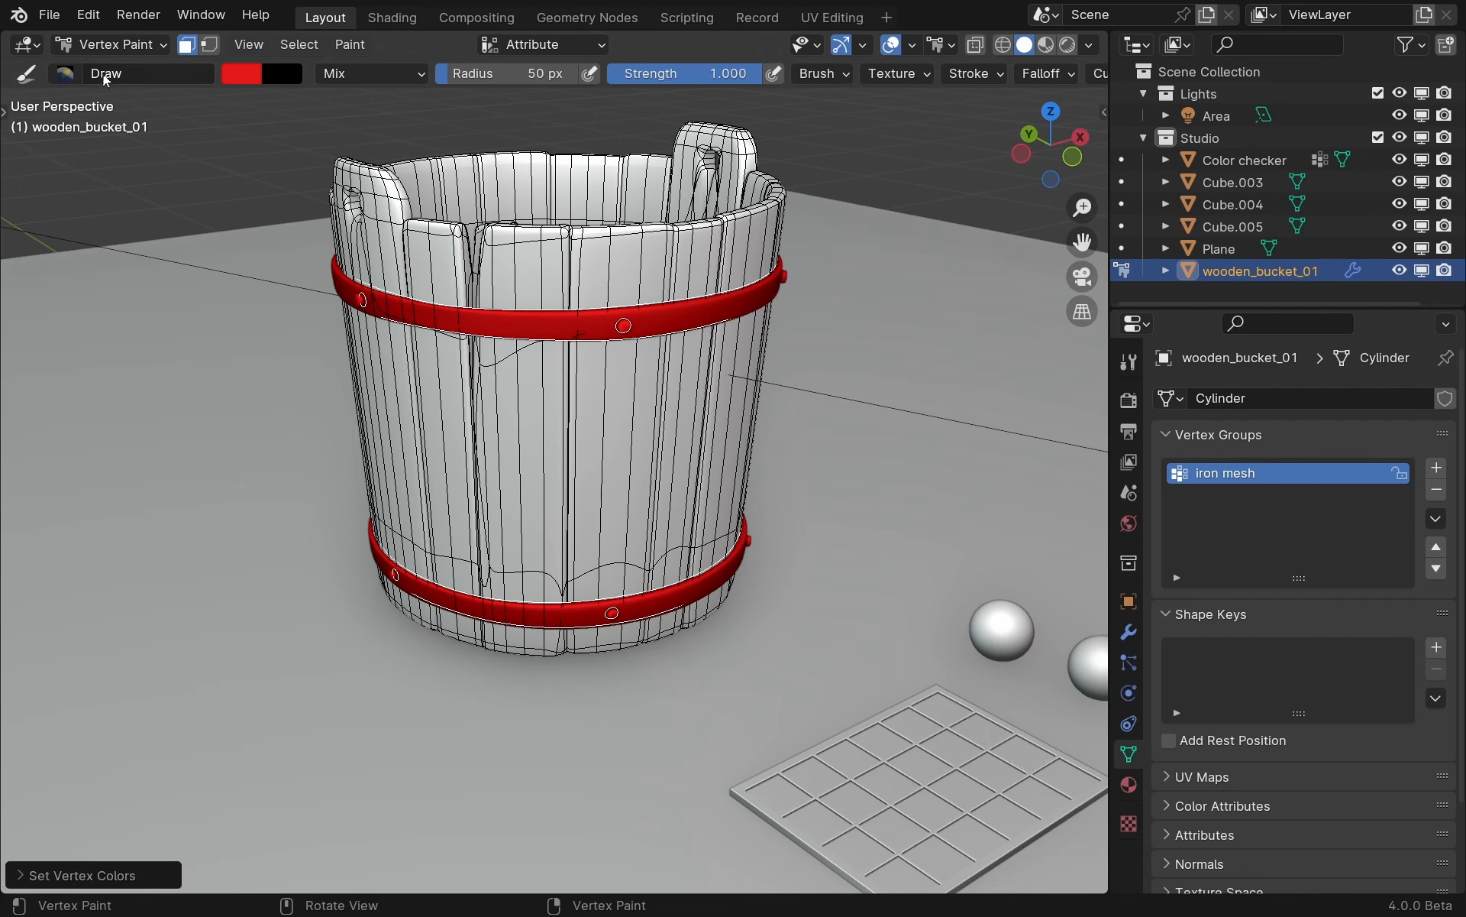
Return the bucket to Object Mode and switch to the Shading workspace.
click(93, 46)
click(105, 69)
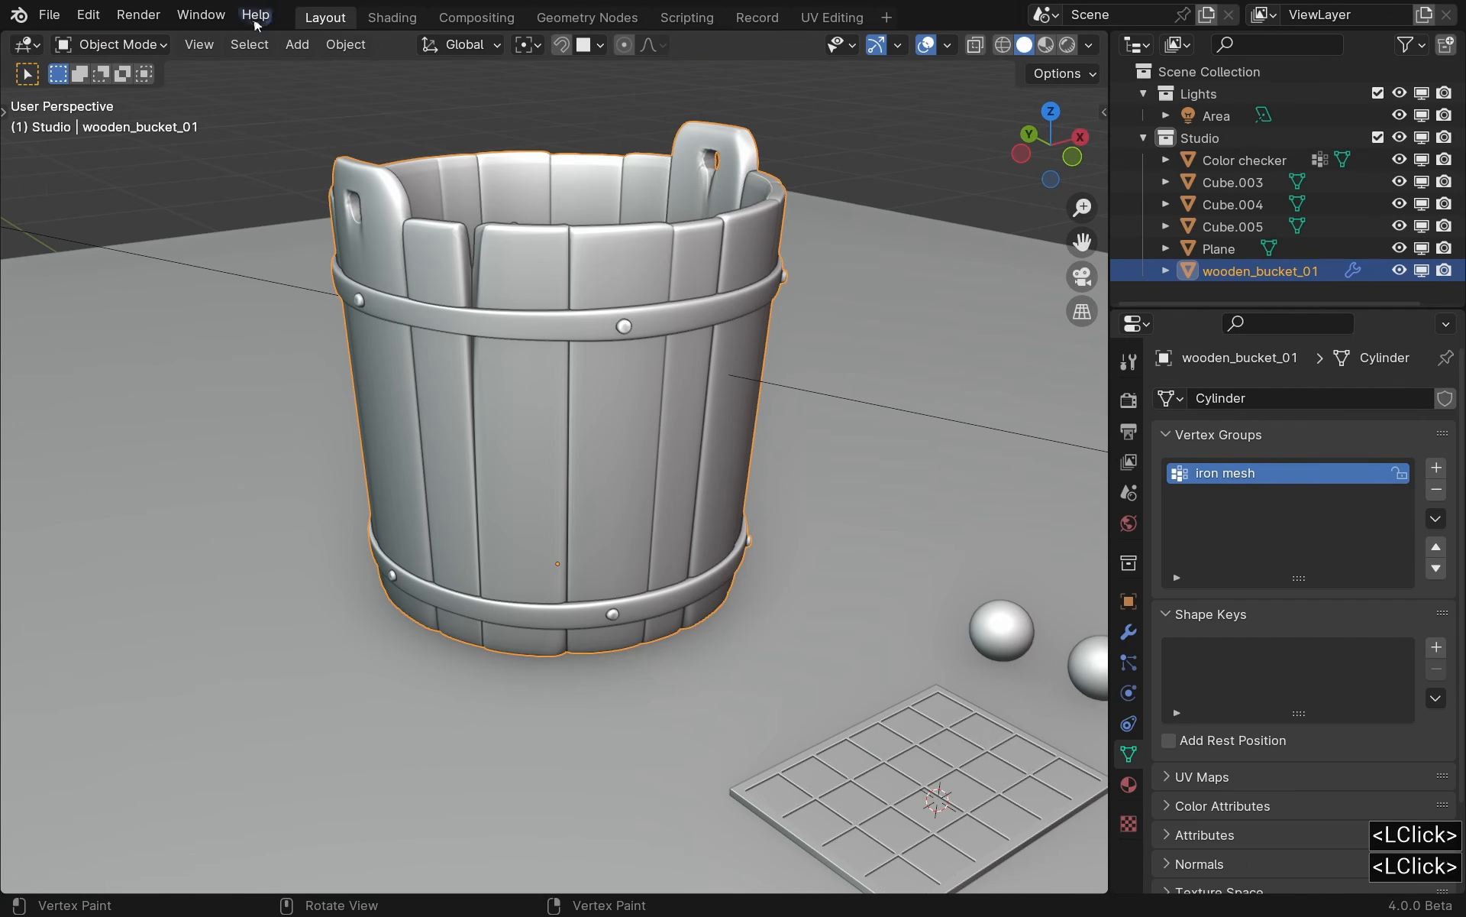
click(394, 17)
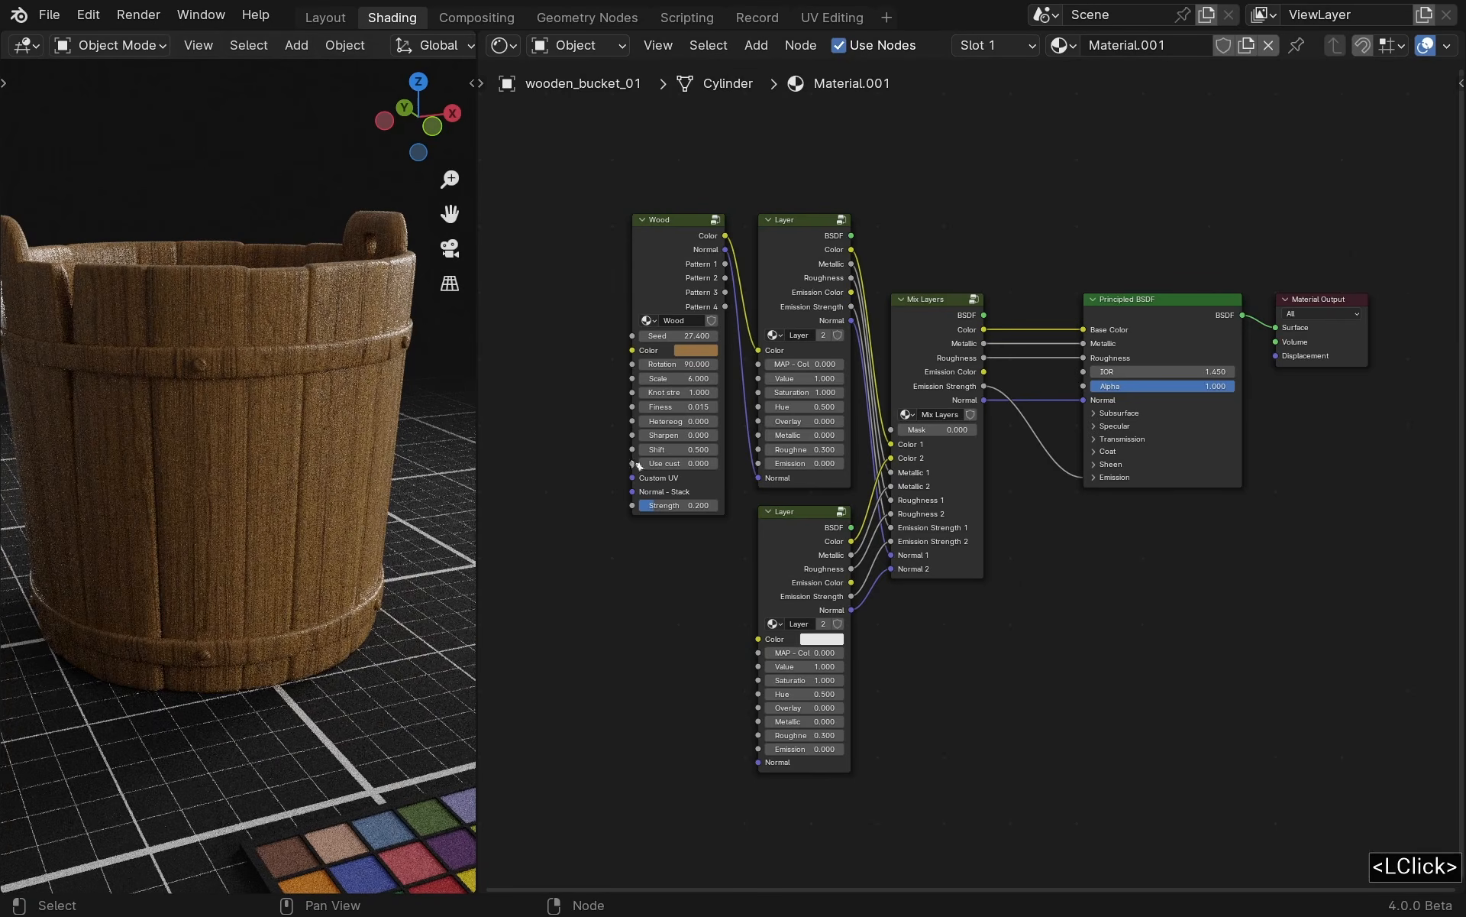
Add a Fluent Color Mask node above the first Layer node and widen it so its labels are readable.
ctrl+middle_drag(886, 344, 1043, 515)
click(1094, 533)
key(f)
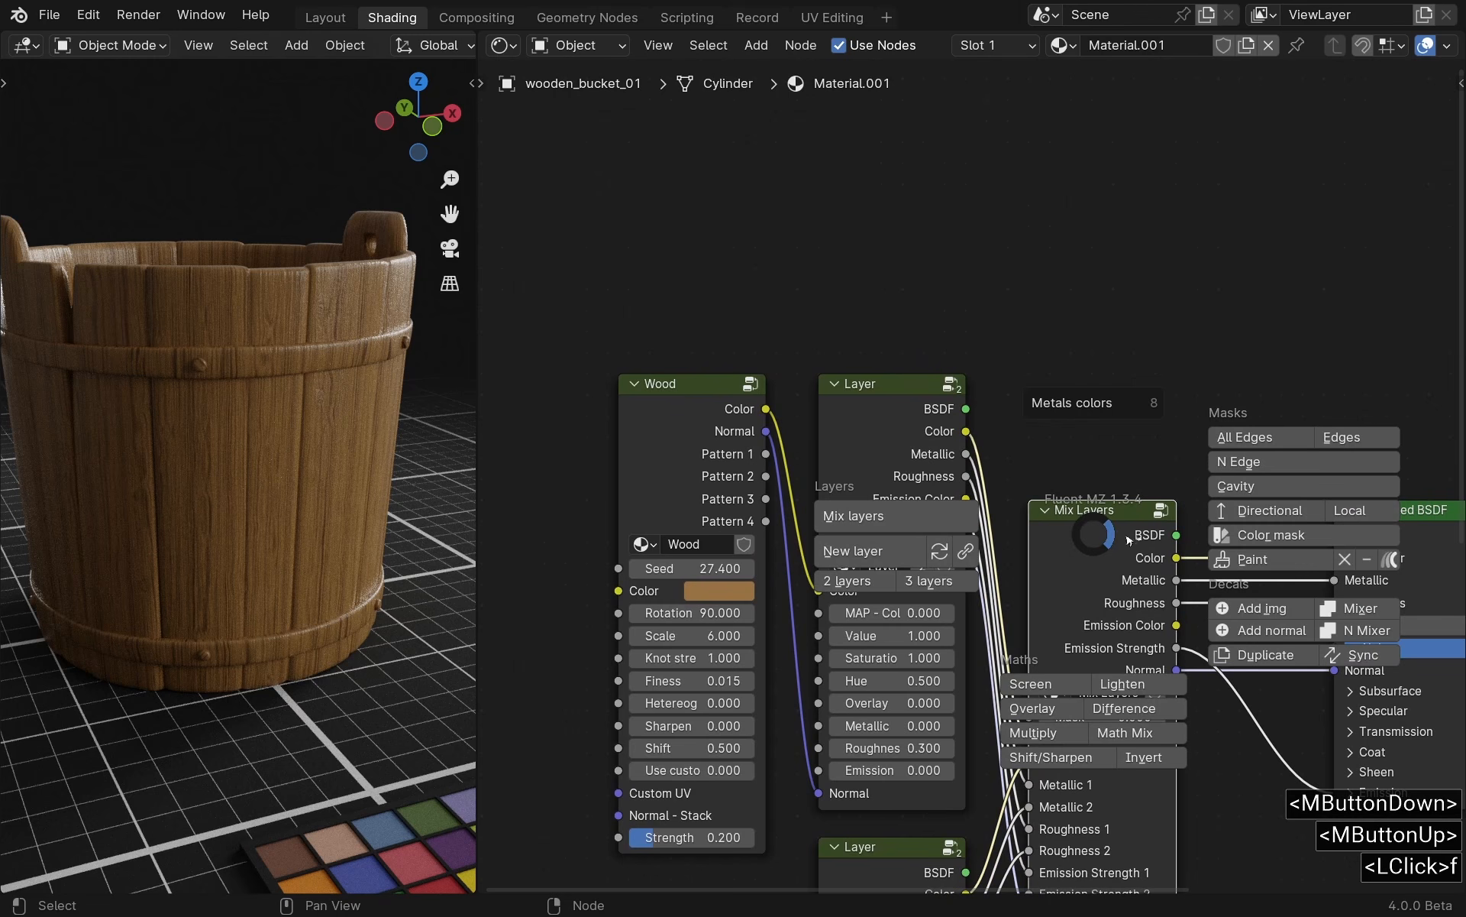
click(1313, 537)
drag(909, 524, 894, 222)
middle_drag(726, 222, 921, 379)
scroll(922, 379, up, 3)
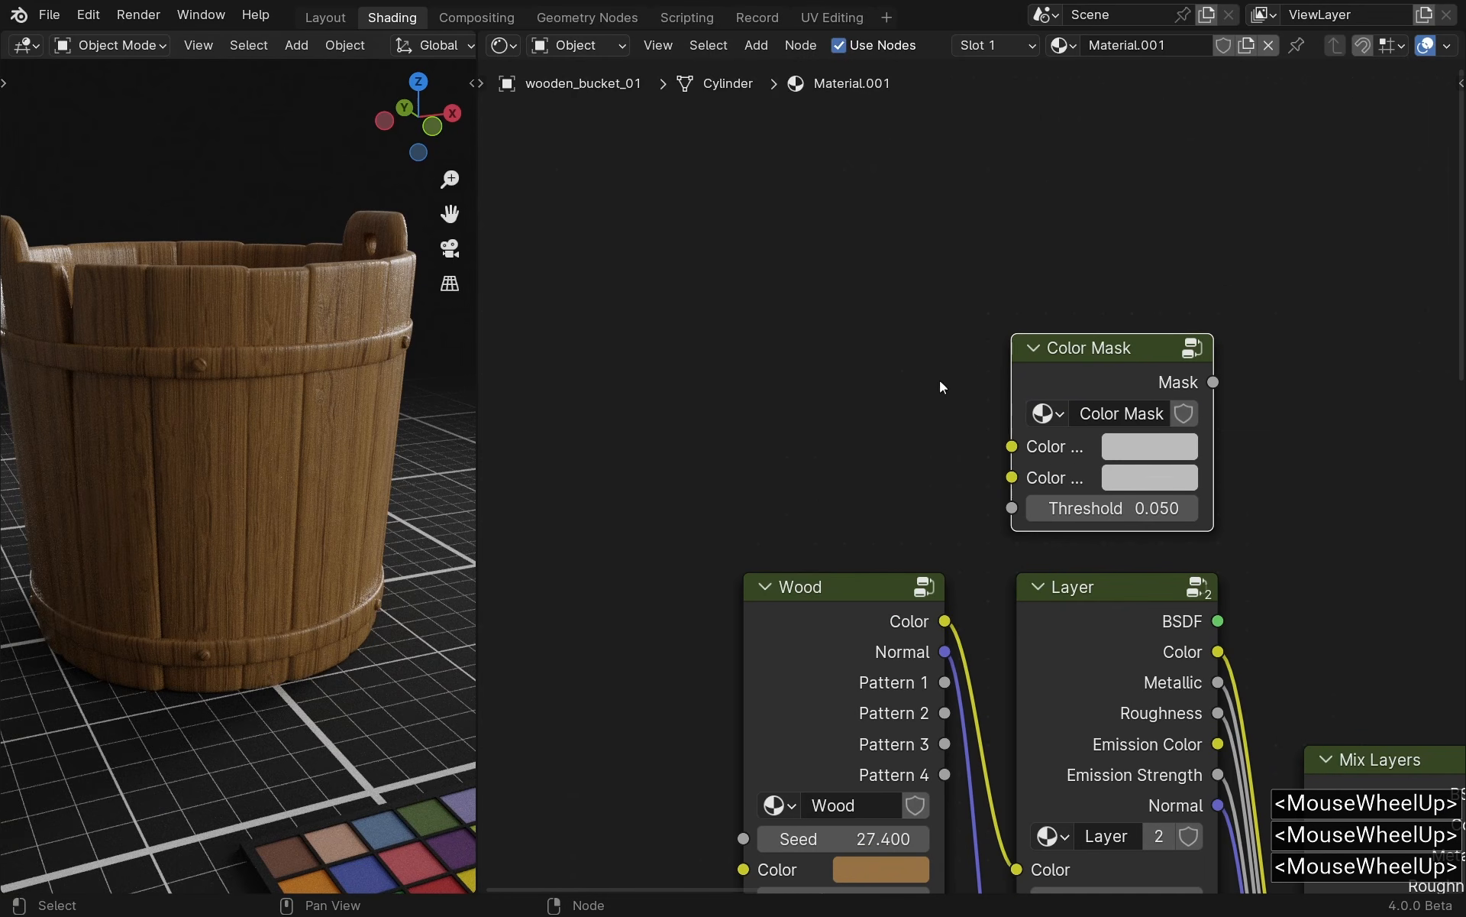
drag(1012, 388, 915, 389)
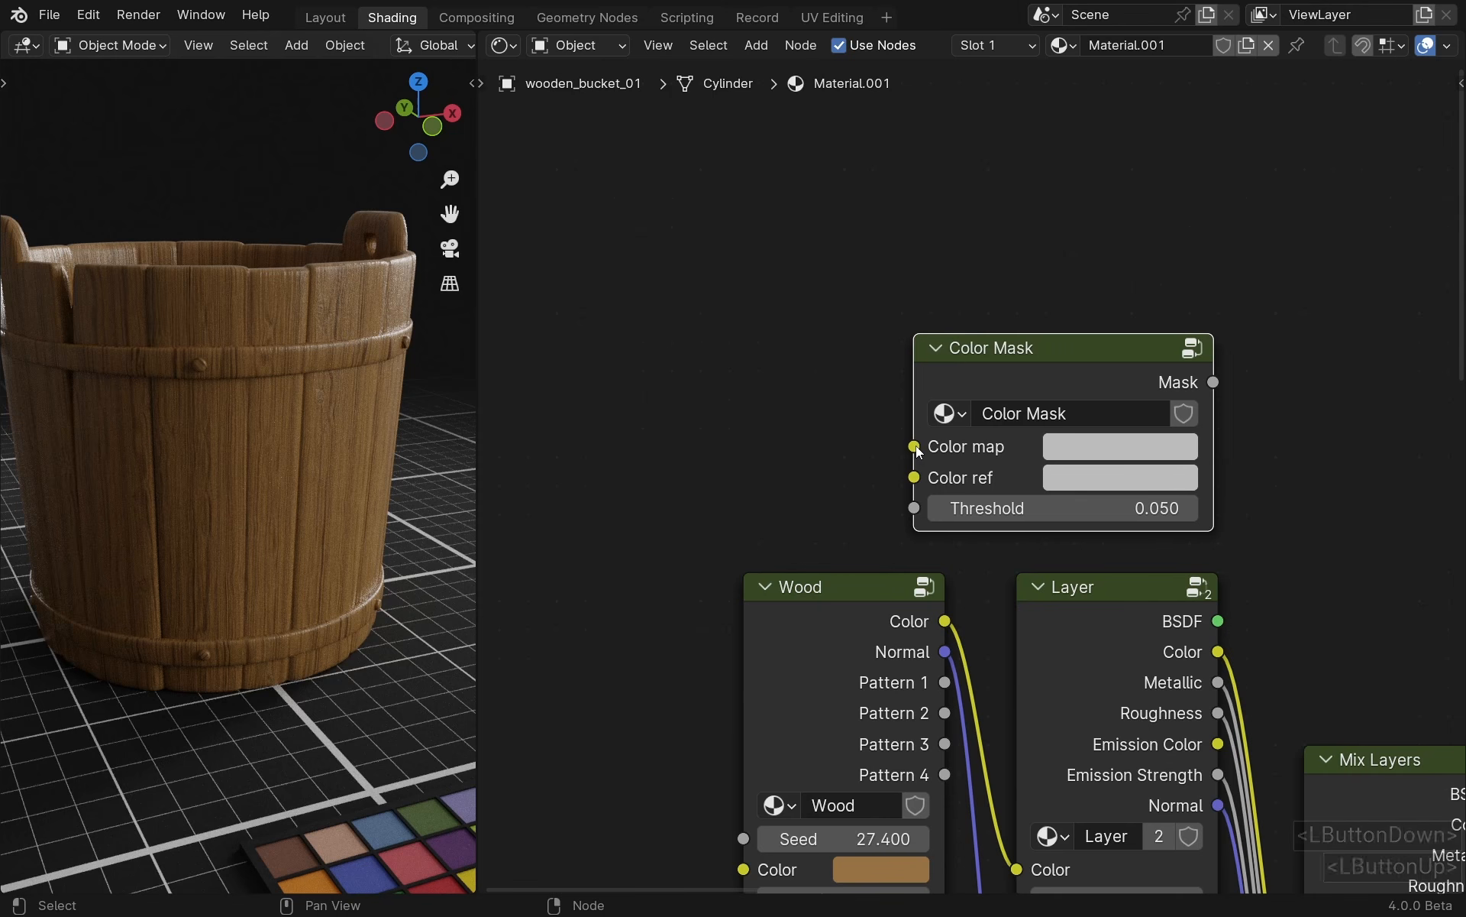
Add a Color Attribute node feeding the Color Mask's Color map input and set it to the layer named Attribute.
drag(673, 373, 672, 372)
text(a)
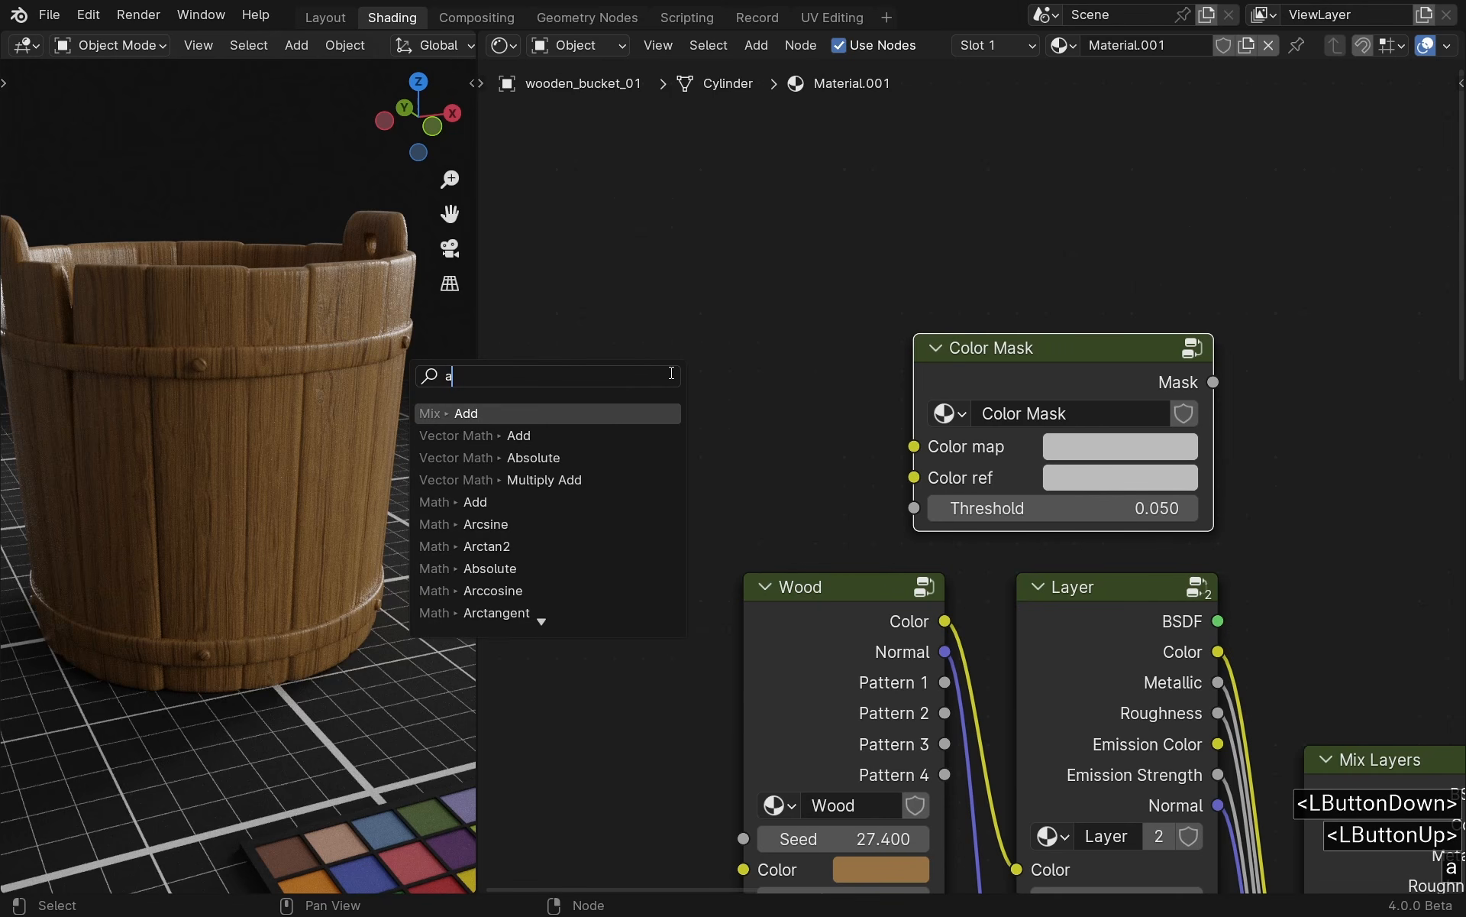
text(ttribute color)
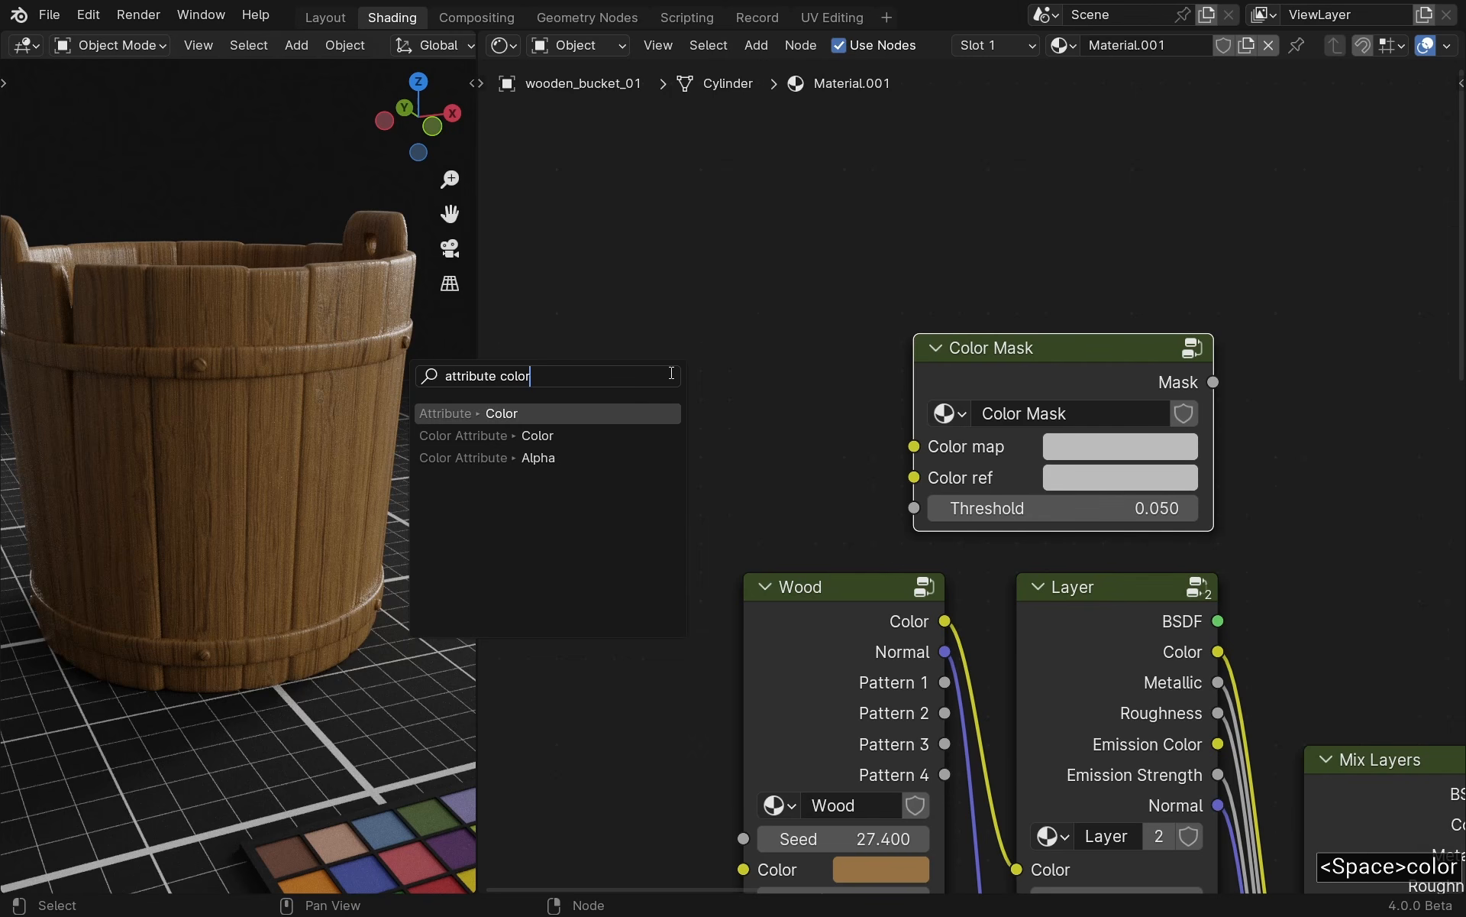
click(588, 435)
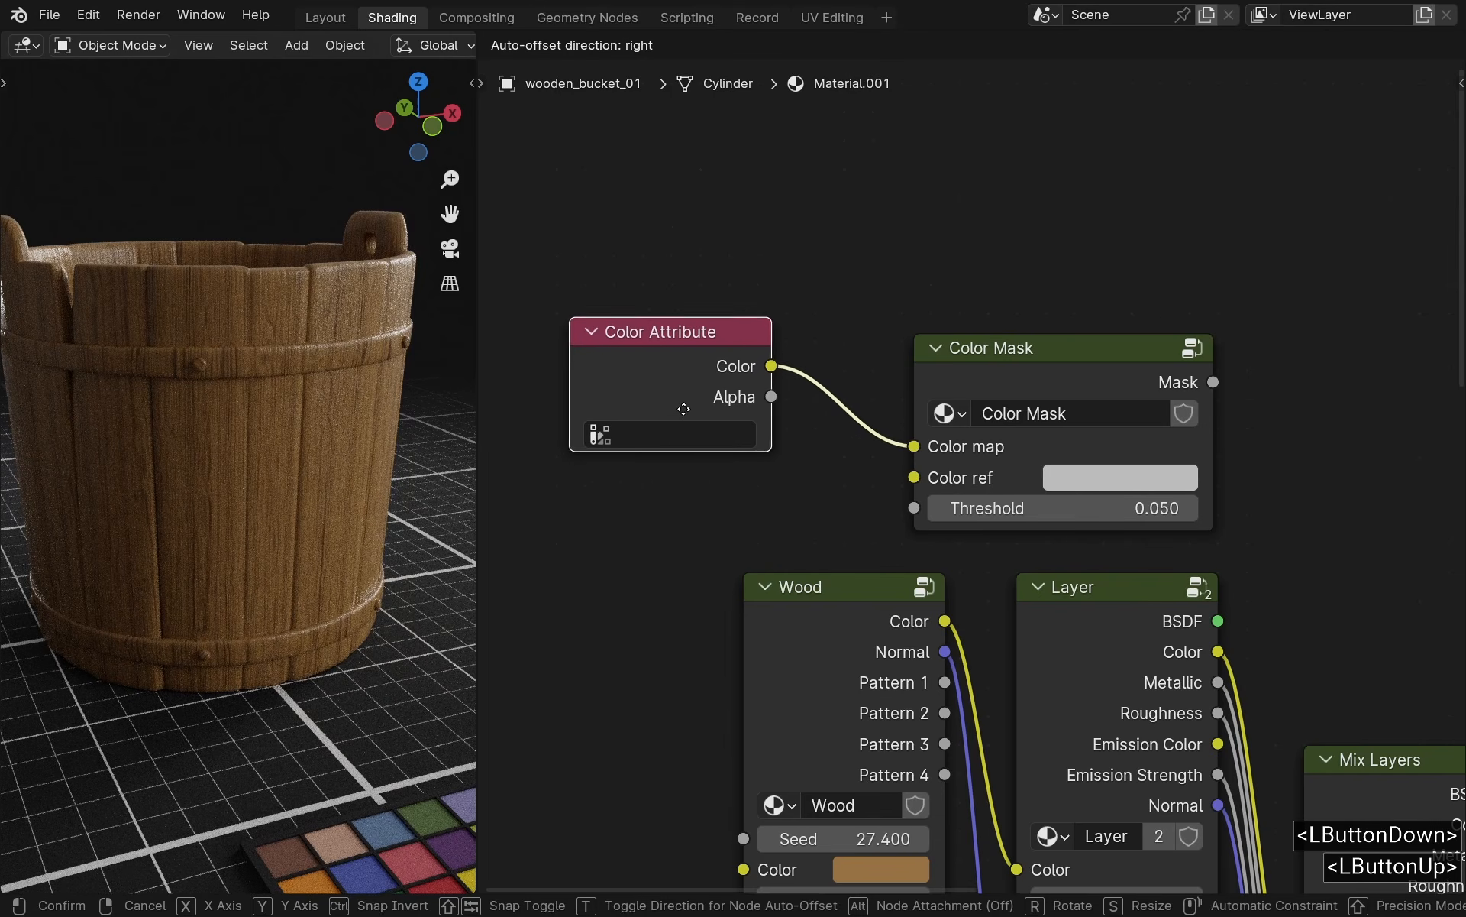
click(675, 417)
click(674, 438)
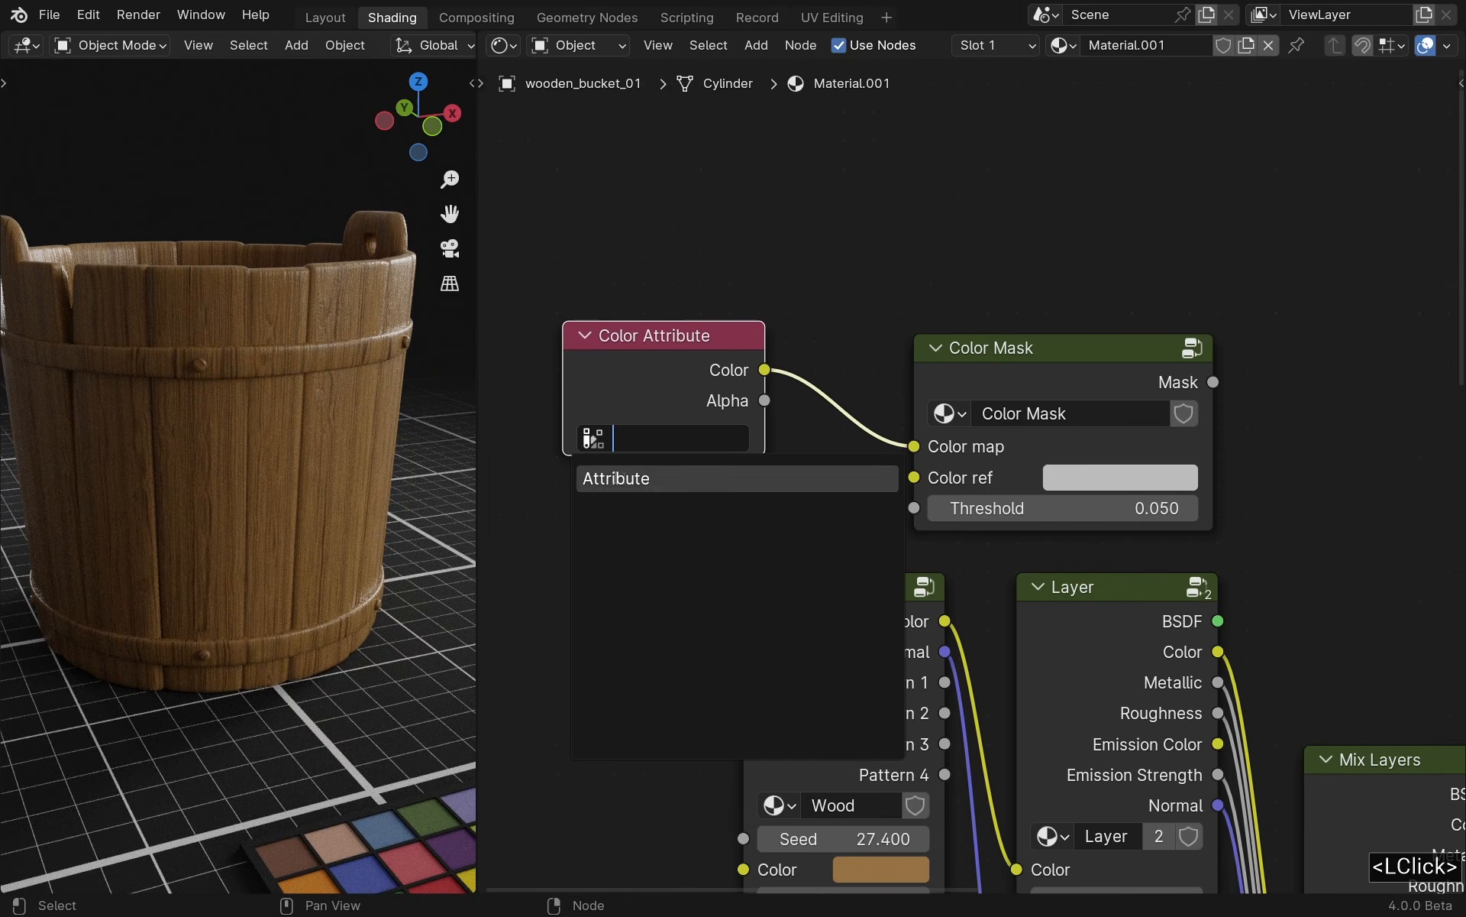
click(685, 480)
Preview the Color Attribute node and sample the red of the bucket's band as the Color Mask's Color ref.
ctrl+shift+click(666, 353)
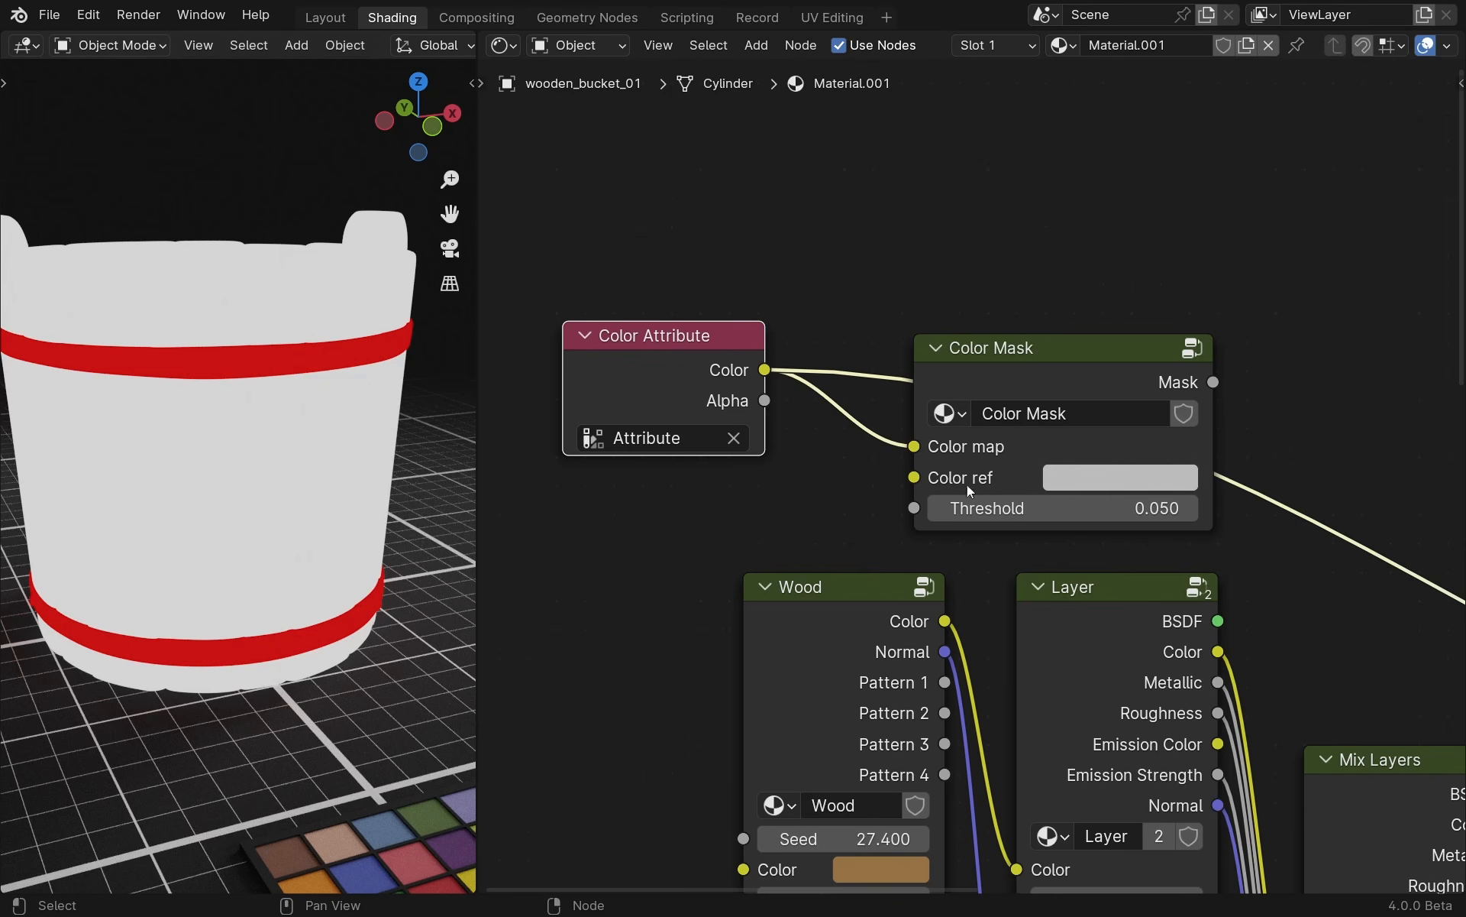
click(1095, 485)
click(1163, 358)
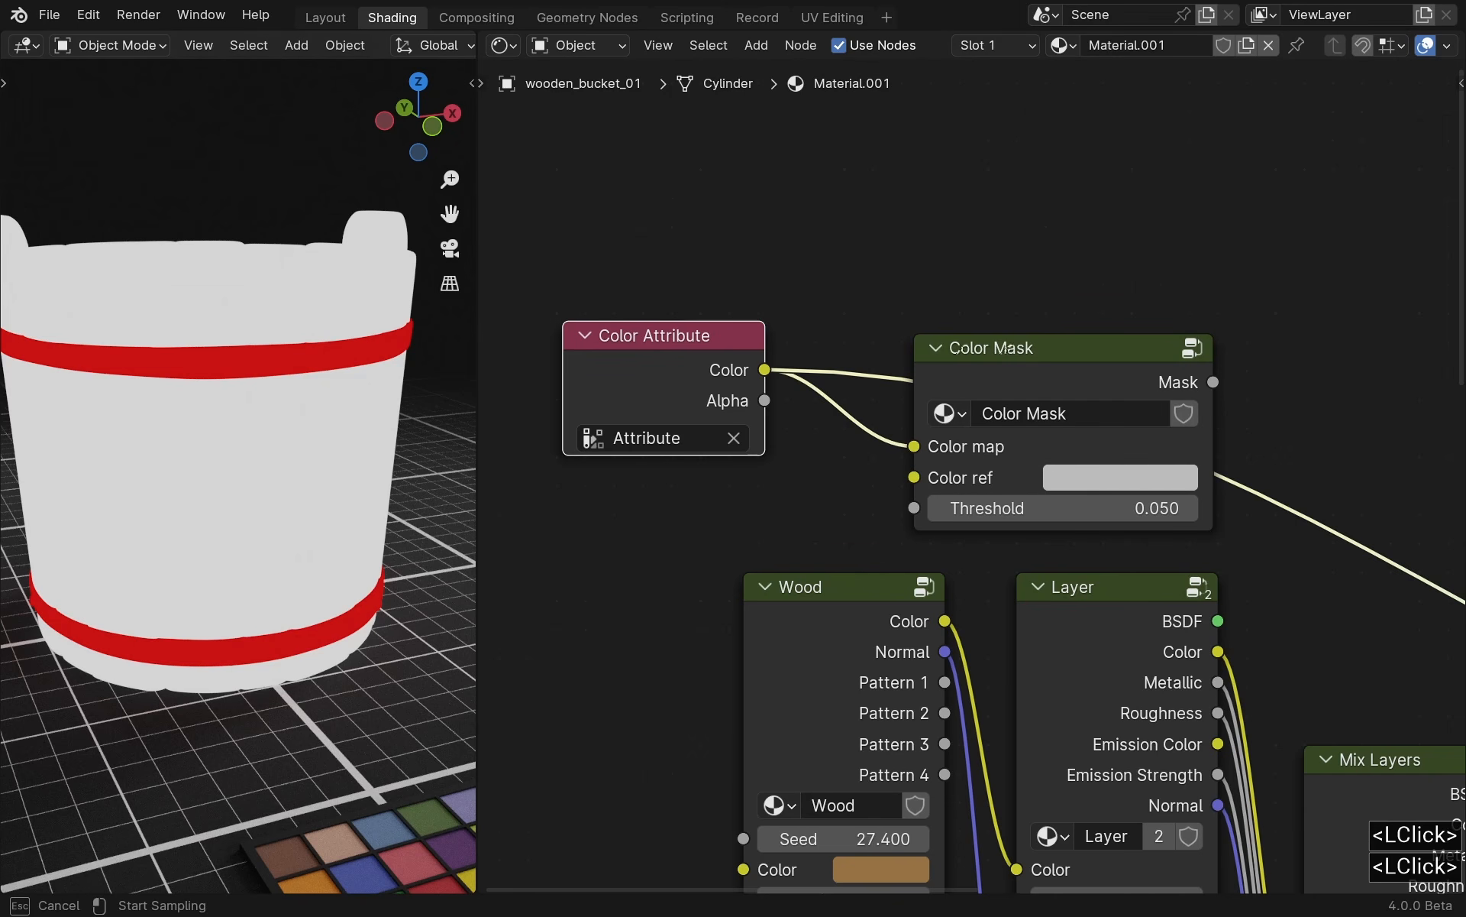
click(274, 356)
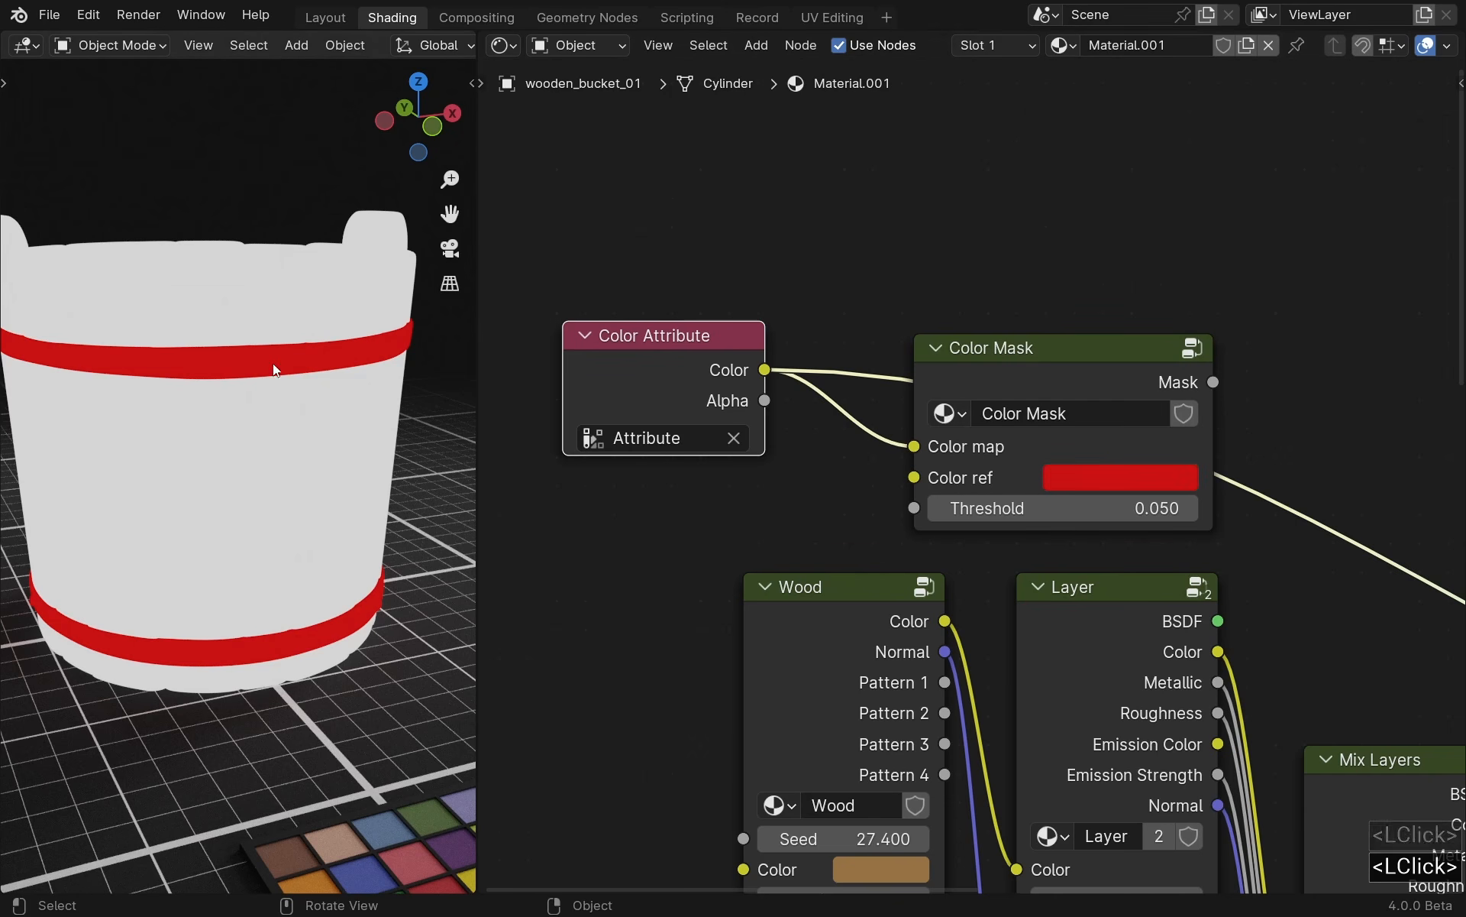
Preview the Color Mask, set its Threshold to 0.1, and connect its Mask output to the Mask input of Mix Layers.
ctrl+shift+click(1058, 364)
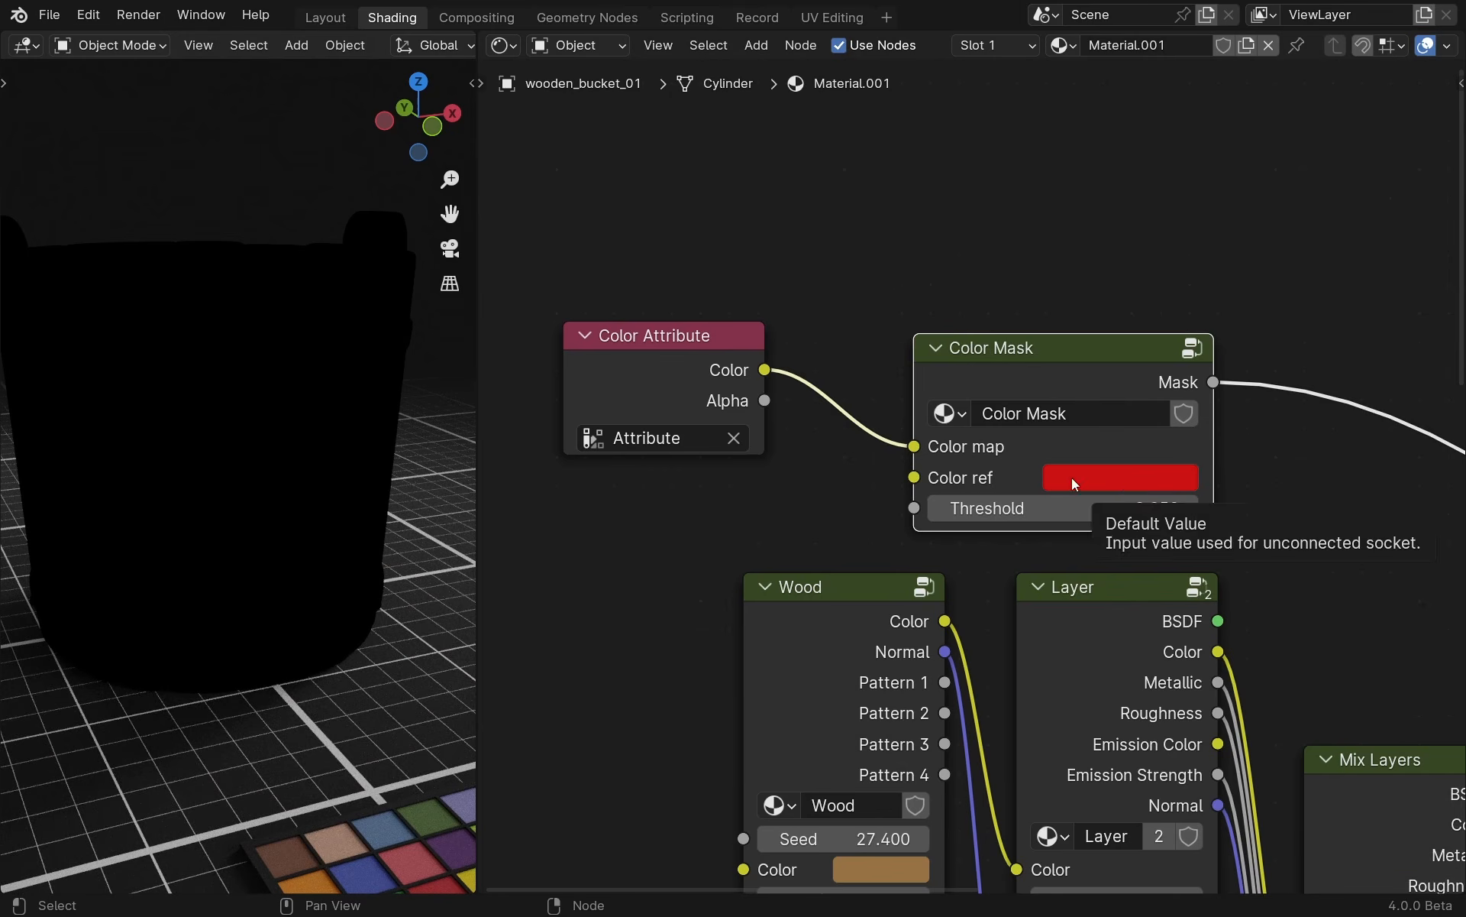
shift+drag(1046, 507, 1100, 506)
ctrl+middle_drag(727, 331, 743, 500)
middle_drag(1090, 559, 938, 443)
drag(827, 243, 878, 579)
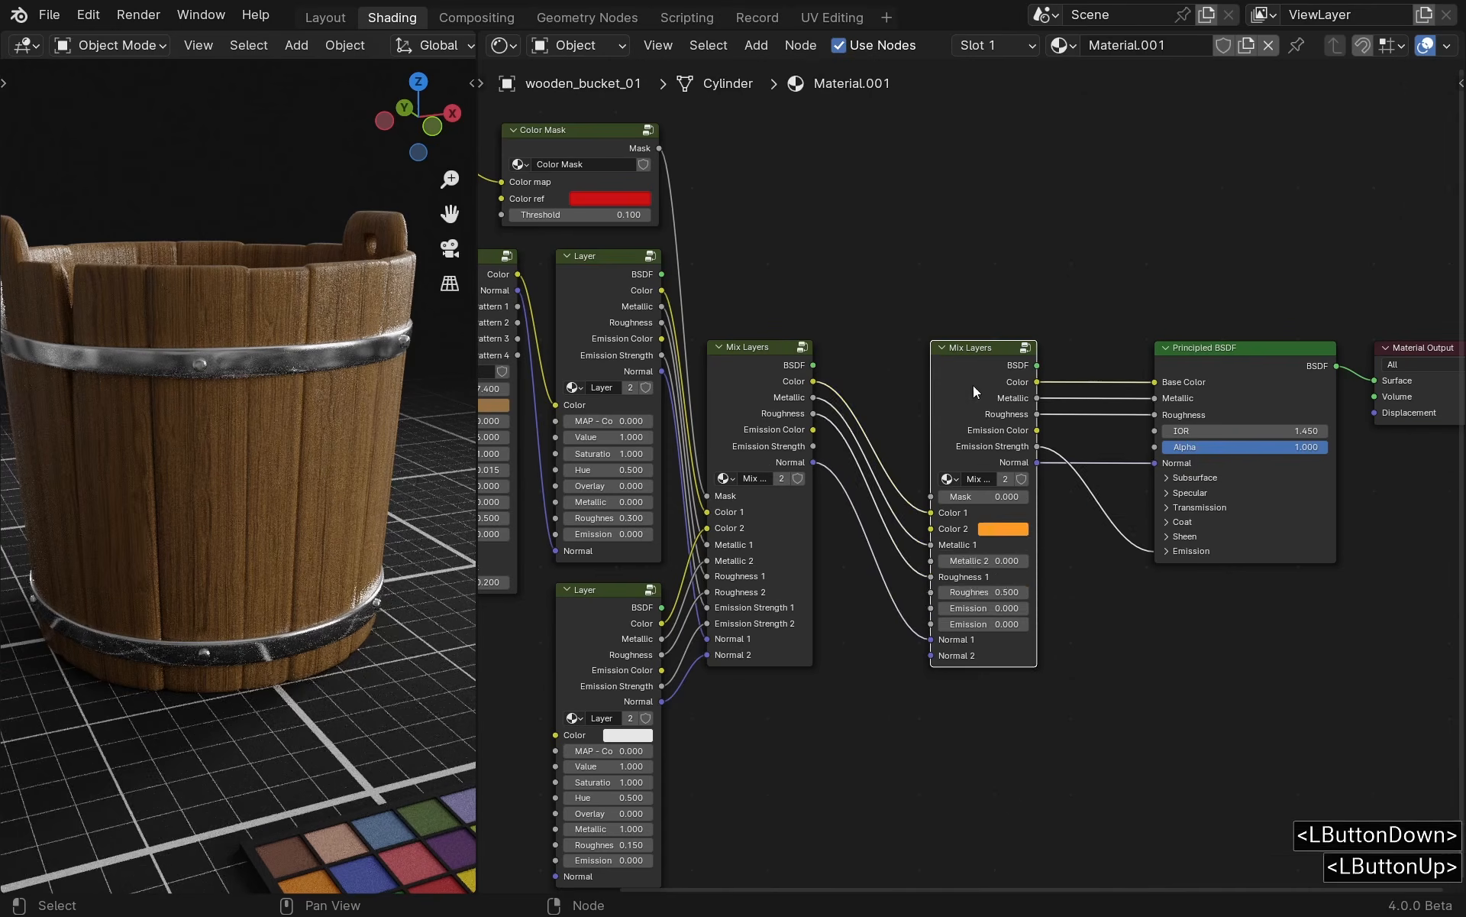
Connect a new Layer as the second layer of the last Mix Layers and add the skull and crossbones from the library's Decals section.
drag(973, 385, 786, 715)
middle_click(998, 428)
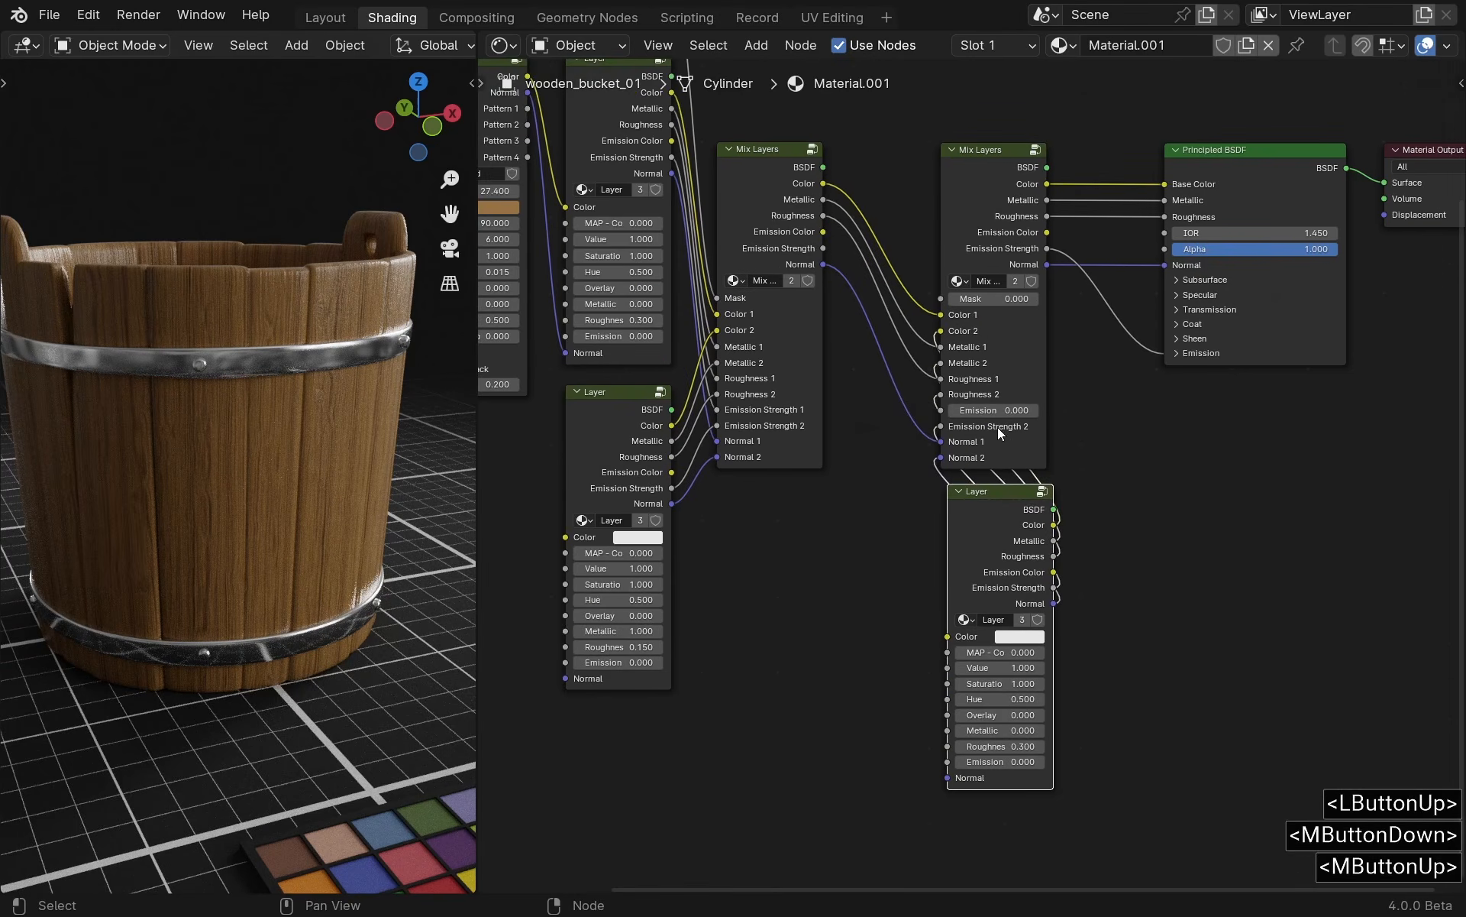
key(n)
click(1311, 139)
click(1311, 439)
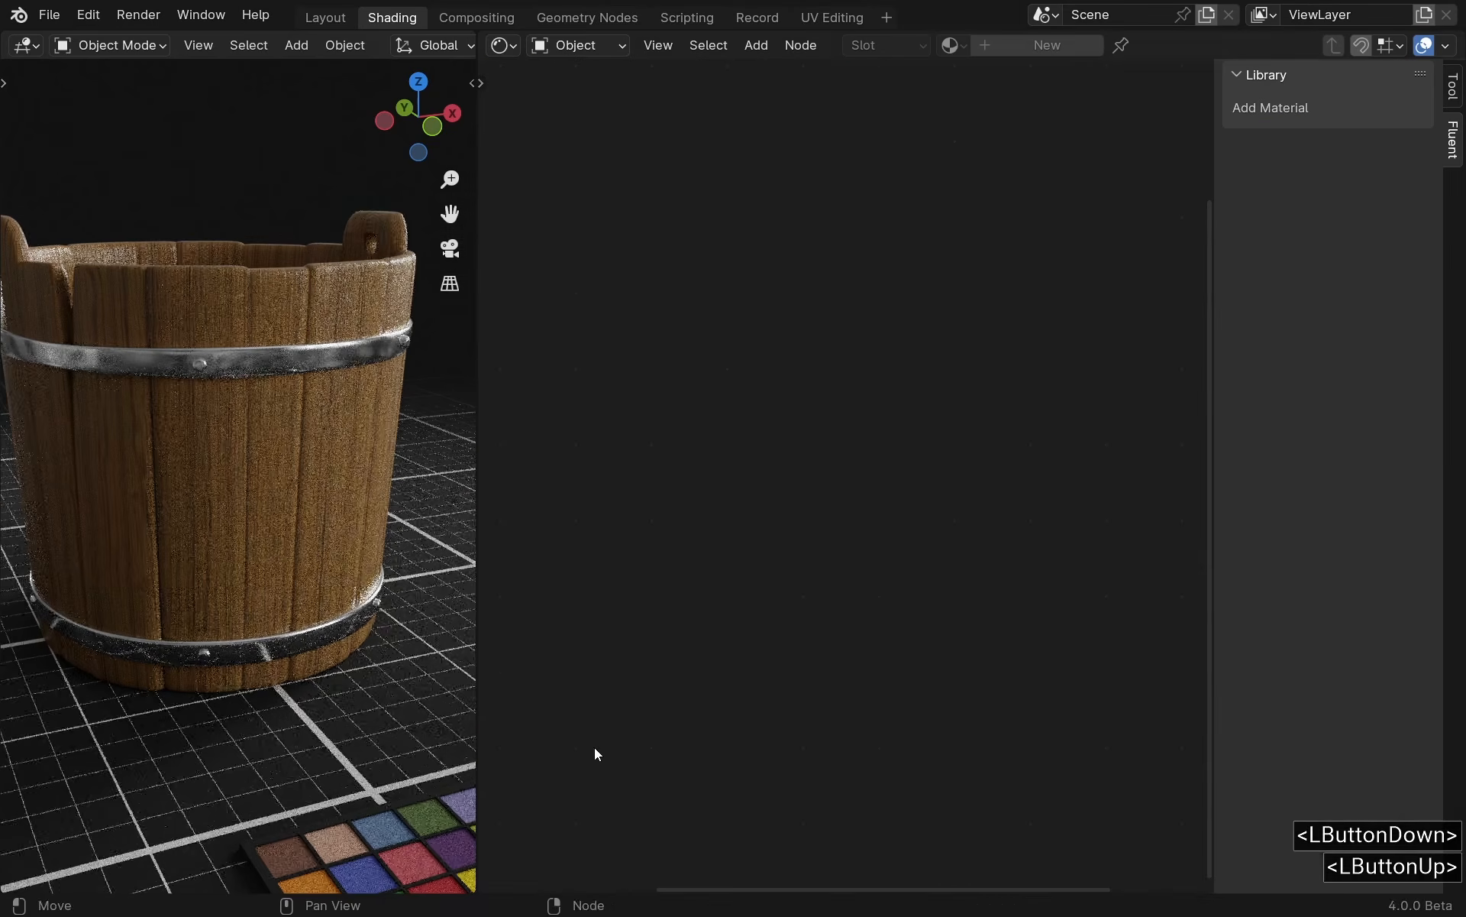
Show the viewport overlays, then rotate and scale the decal's empty so the skull and crossbones sits tilted across the bucket's front.
middle_drag(428, 48, 80, 47)
click(422, 48)
ctrl+click(335, 579)
click(321, 534)
drag(780, 523, 820, 298)
click(341, 467)
key(s)
click(349, 524)
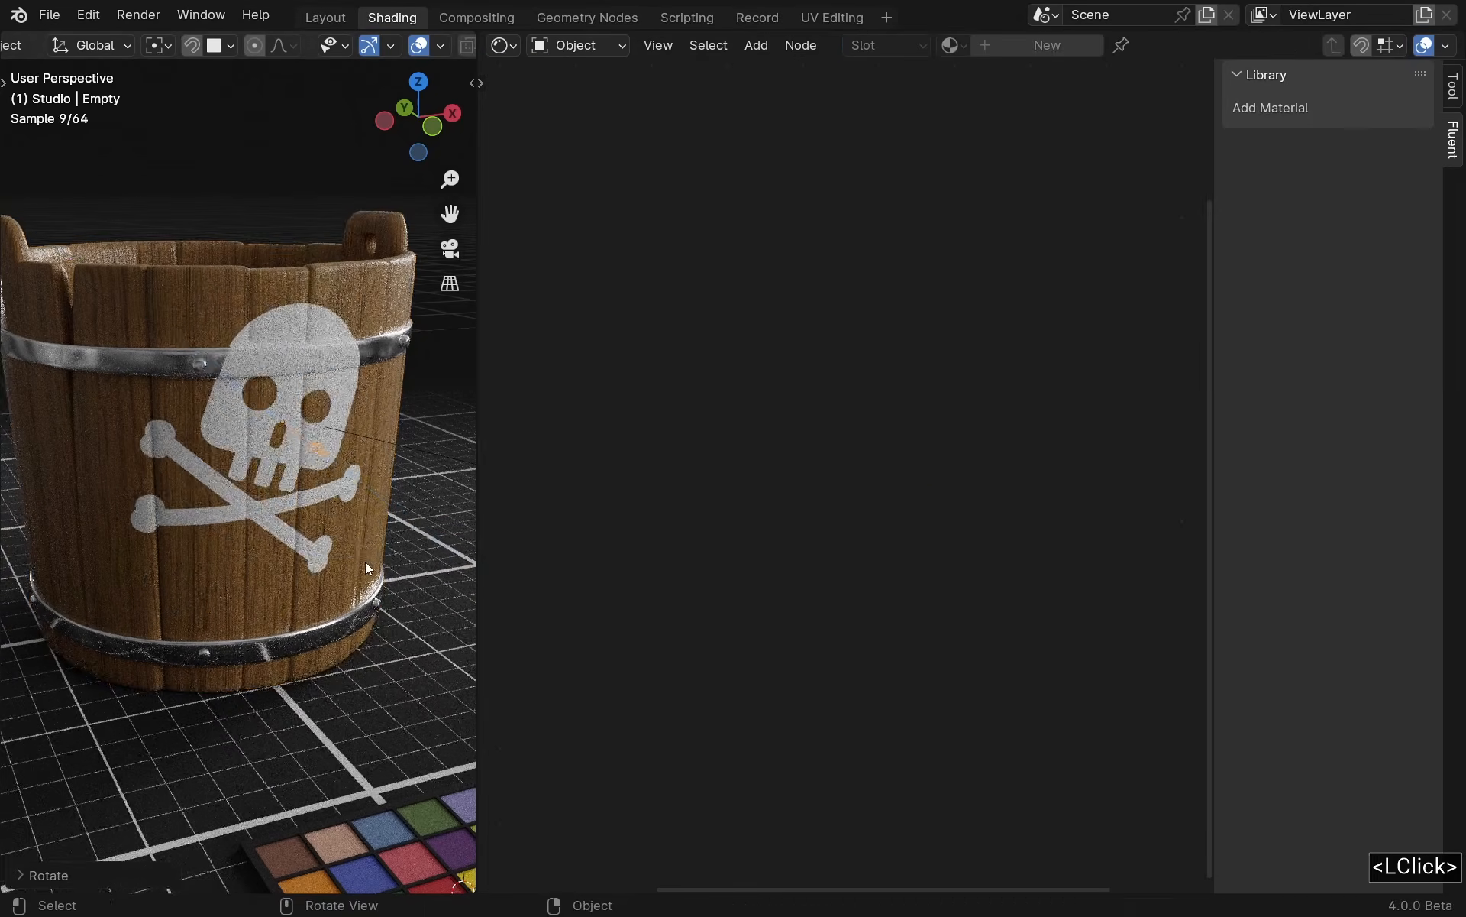
ctrl+click(370, 355)
ctrl+middle_drag(370, 354, 179, 547)
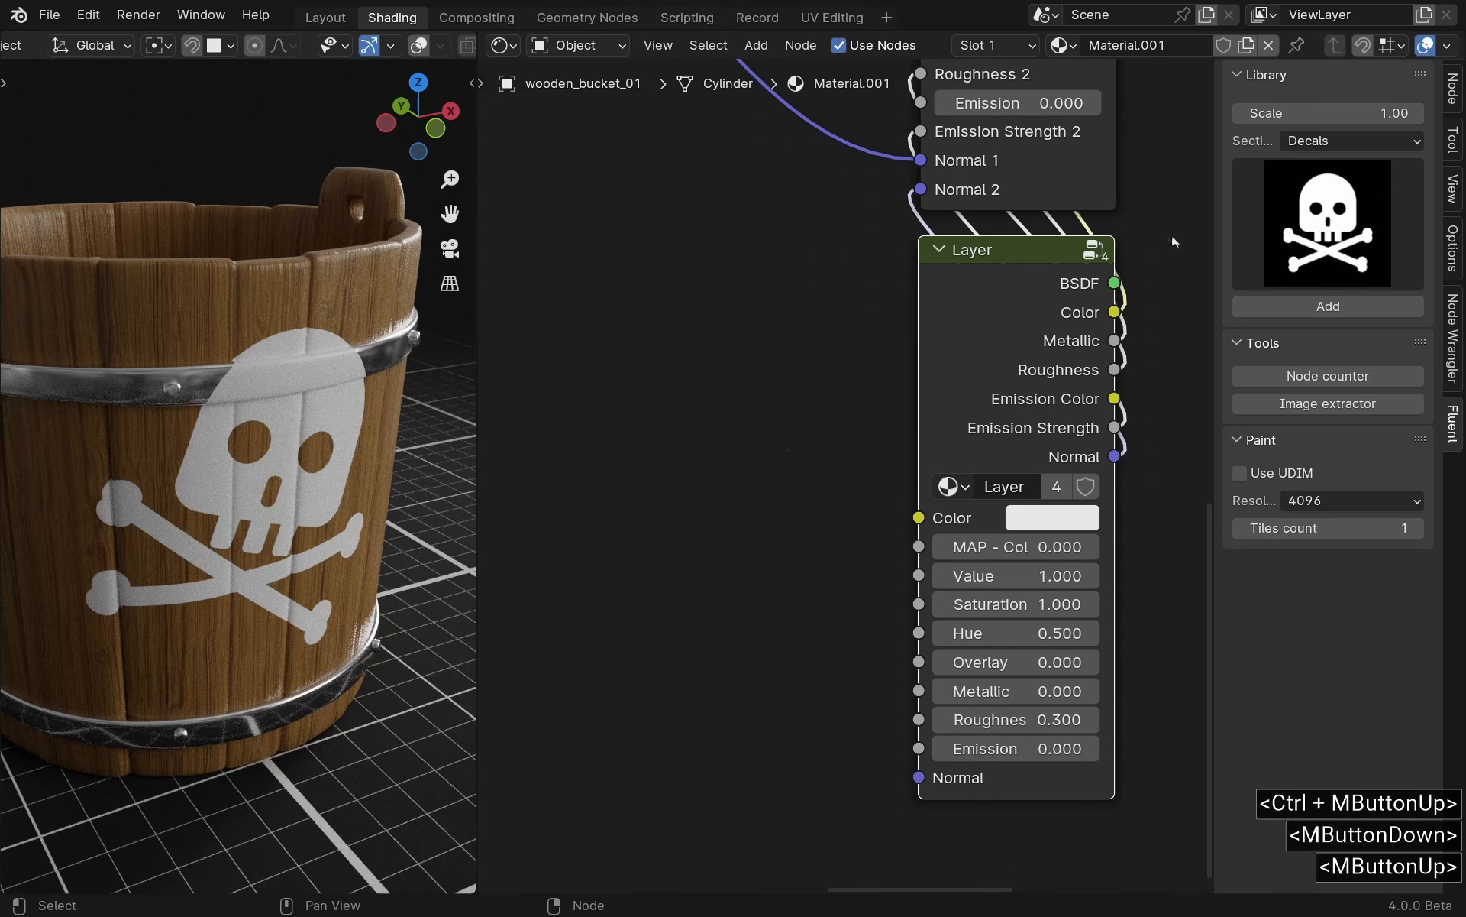
Add the Rust material from the library's Metal section, connect its outputs to the new Layer, and preview that Layer.
click(1332, 139)
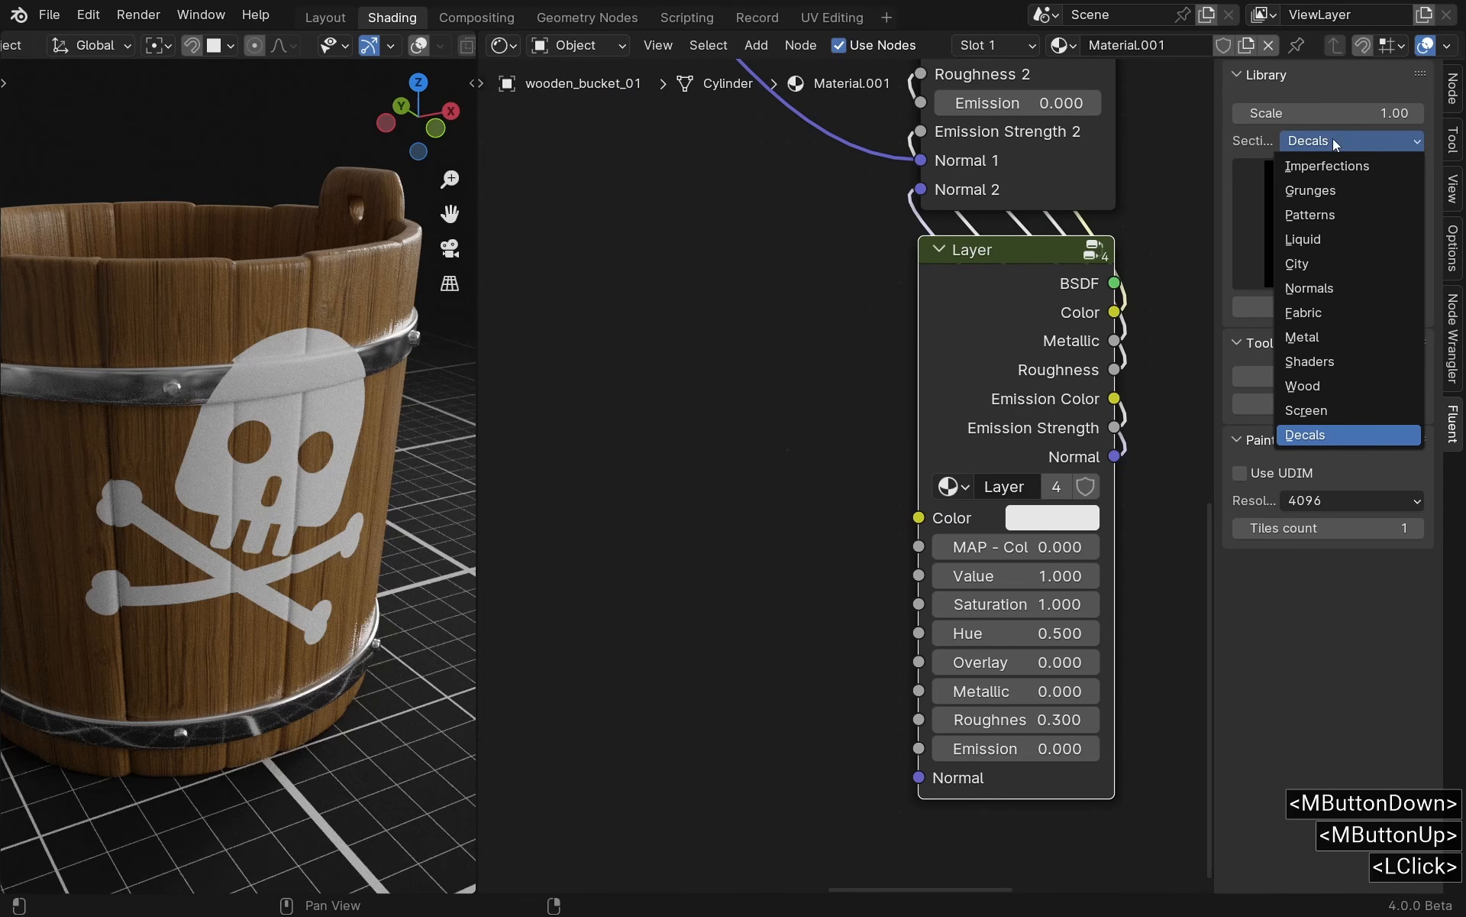
click(1345, 231)
click(1253, 359)
drag(853, 372, 919, 777)
ctrl+shift+click(1008, 250)
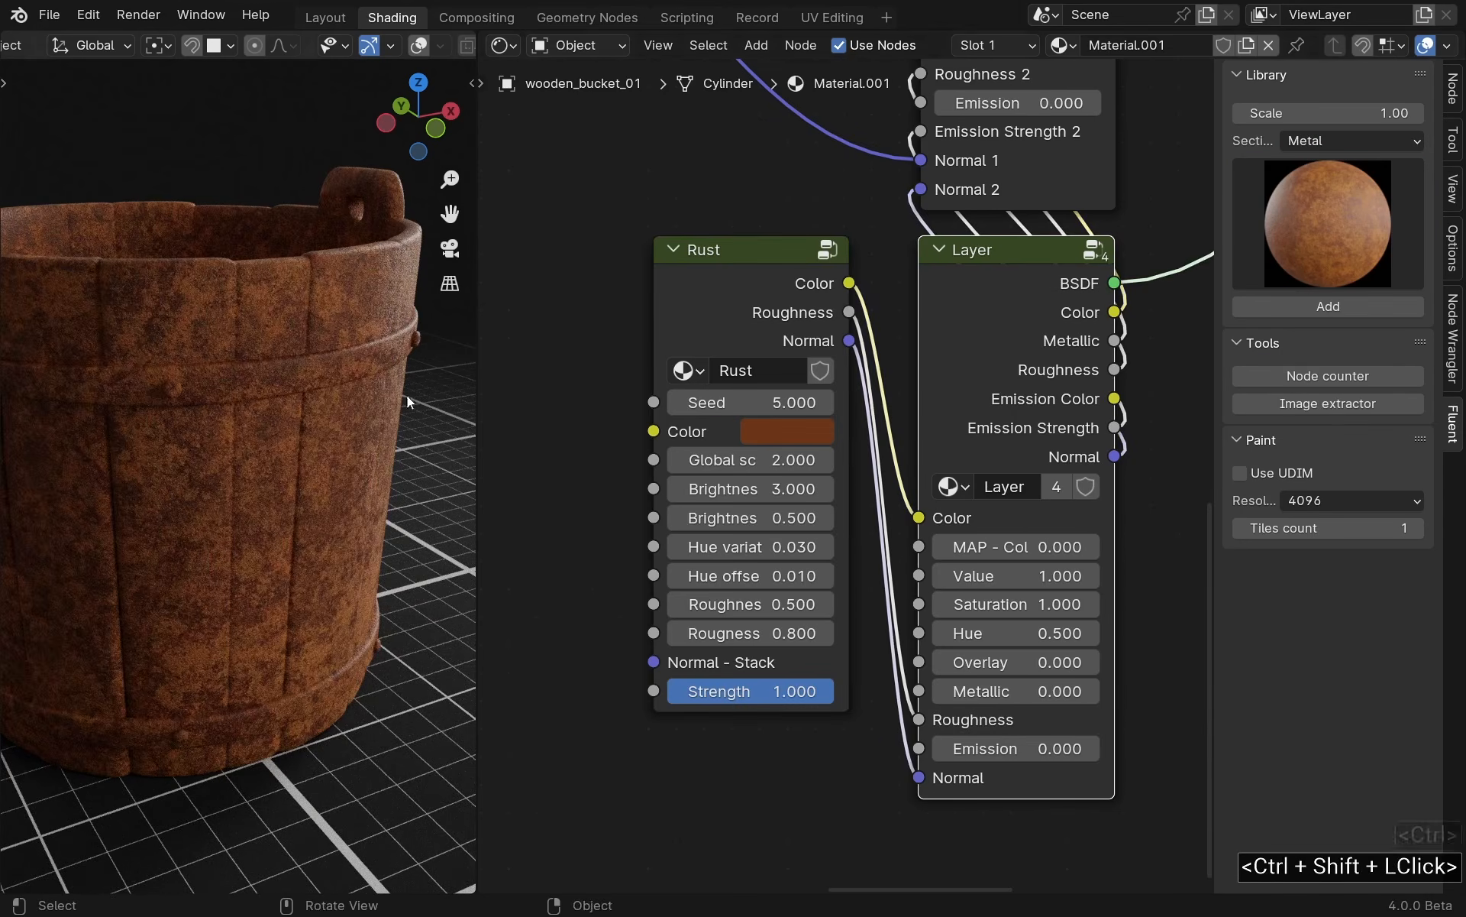
Darken the Rust node's Color to a deep brown and preview the last Mix Layers node.
key(n)
click(912, 431)
drag(1148, 603, 1147, 649)
drag(1092, 799, 1064, 799)
scroll(1085, 459, down, 4)
ctrl+shift+click(945, 284)
Add a Cavity mask feeding the last Mix Layers' Mask input and set its Distance to 0.020.
key(f)
click(1171, 134)
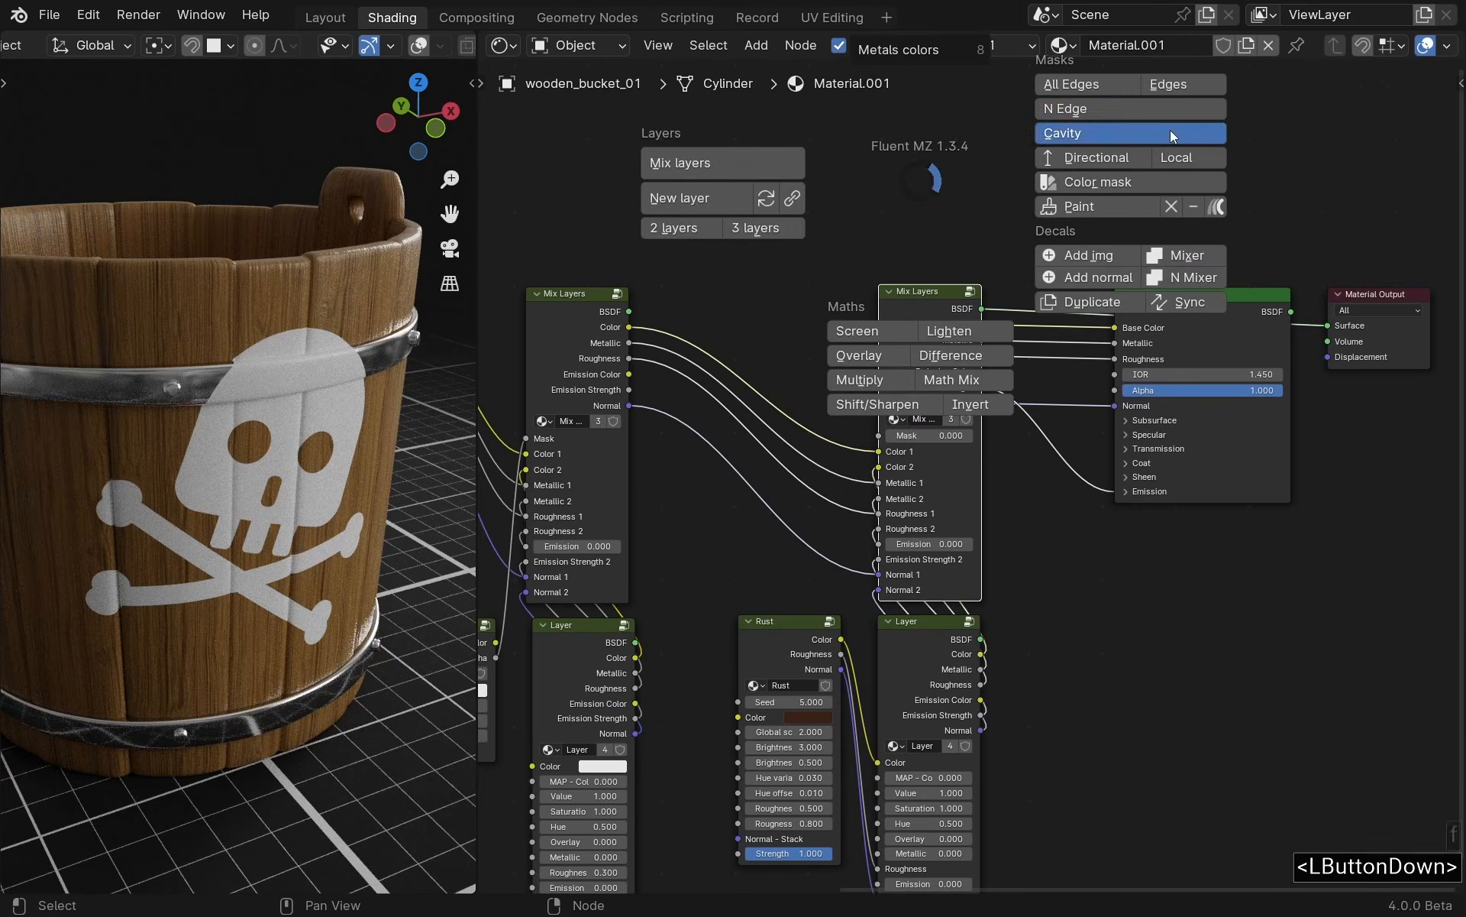
middle_drag(802, 221, 864, 310)
scroll(833, 294, up, 3)
drag(879, 445, 848, 444)
Add Grunge 04 from the library's Grunges section and connect its Result to the Cavity node's Texture input.
key(n)
click(1342, 141)
click(1335, 190)
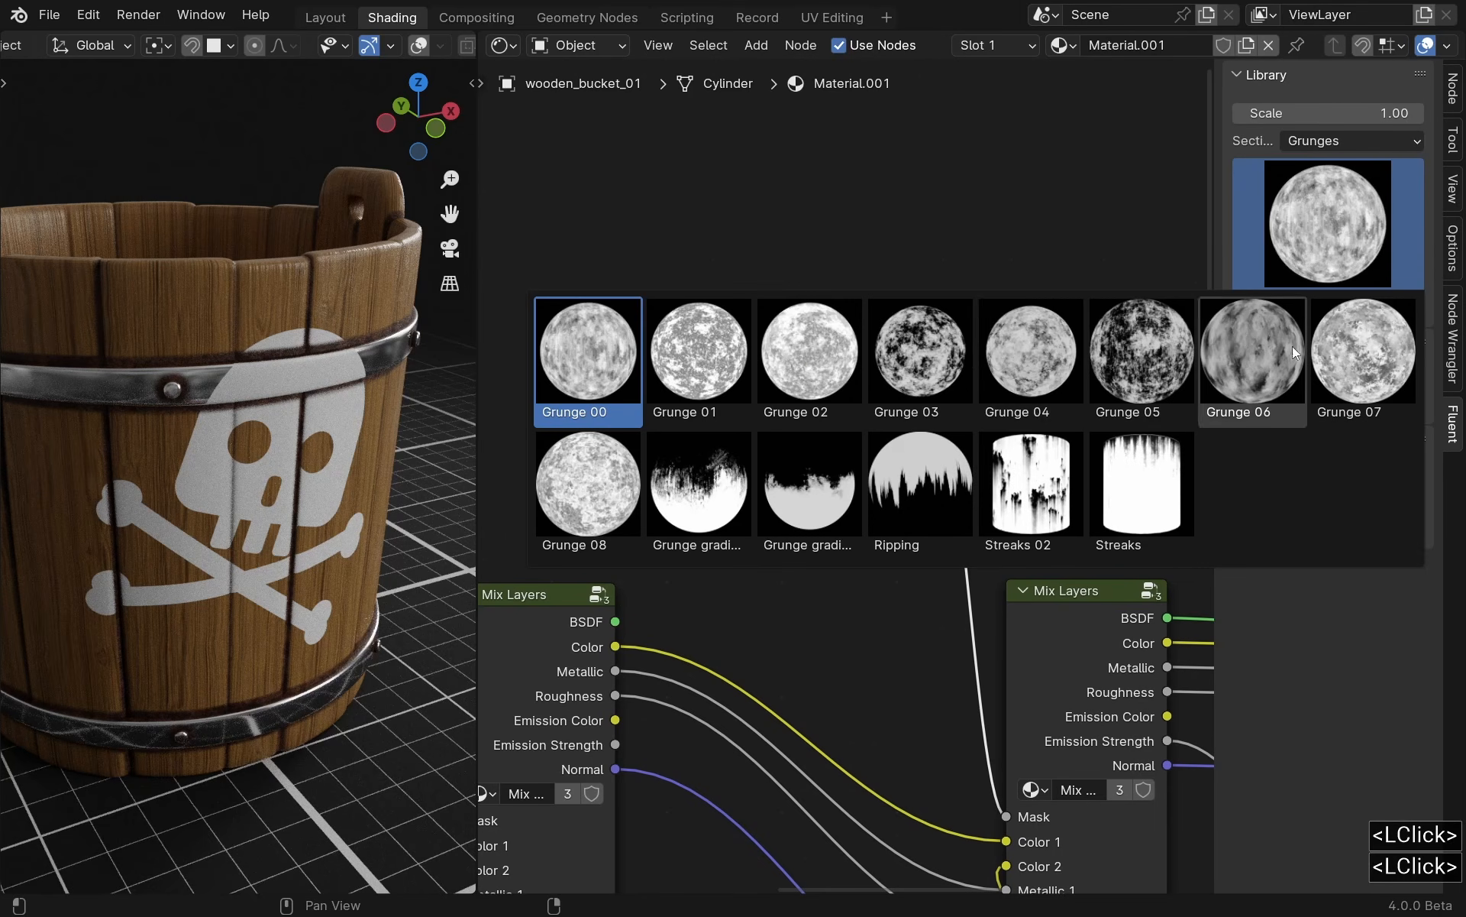
click(1051, 372)
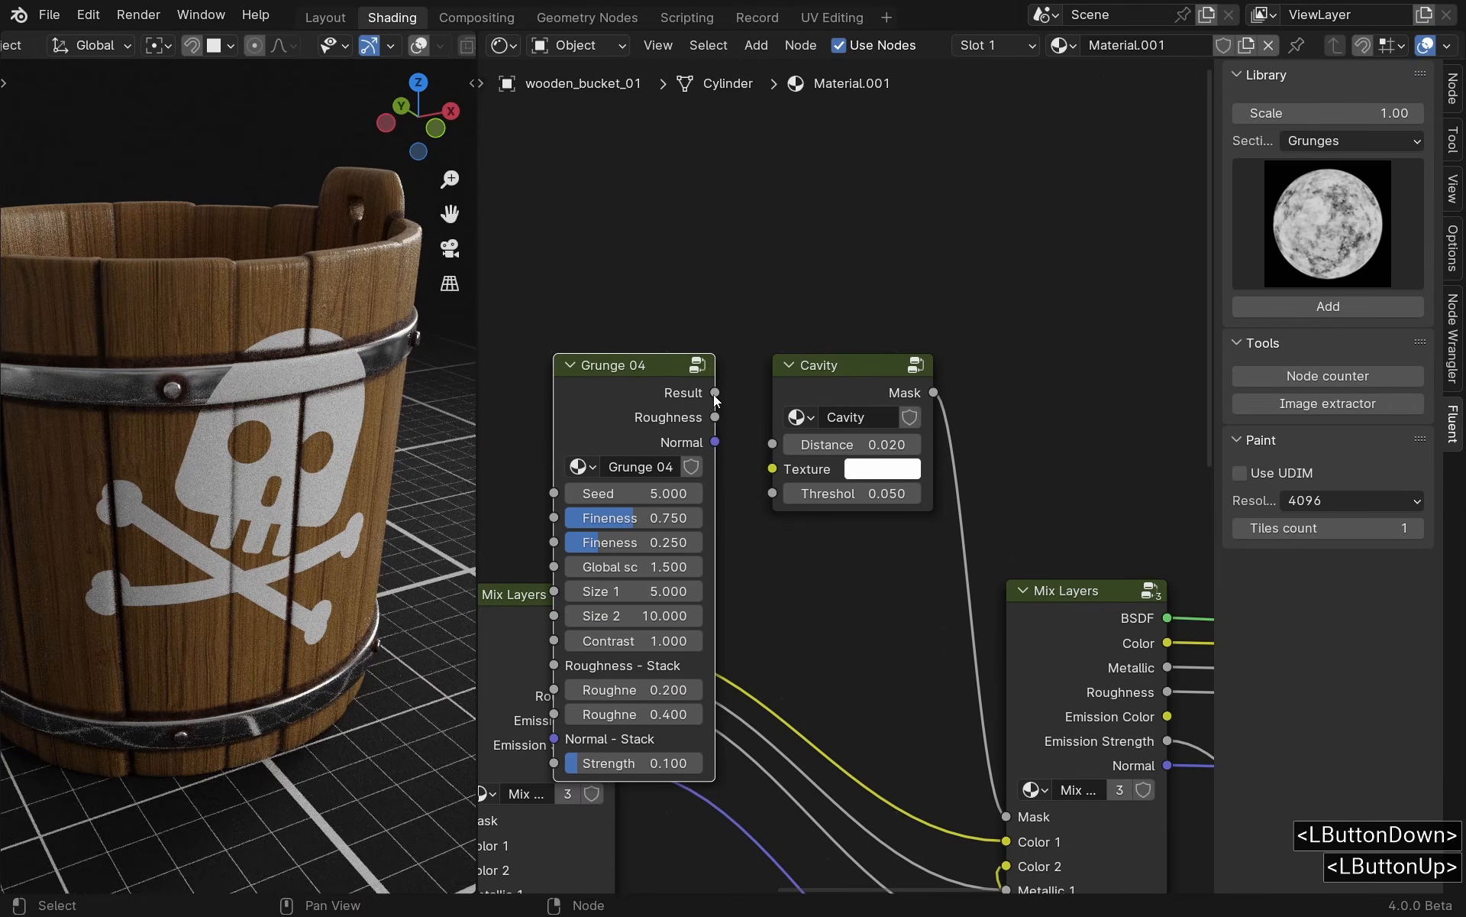
drag(772, 472, 773, 469)
ctrl+middle_drag(321, 191, 257, 405)
key(Return)
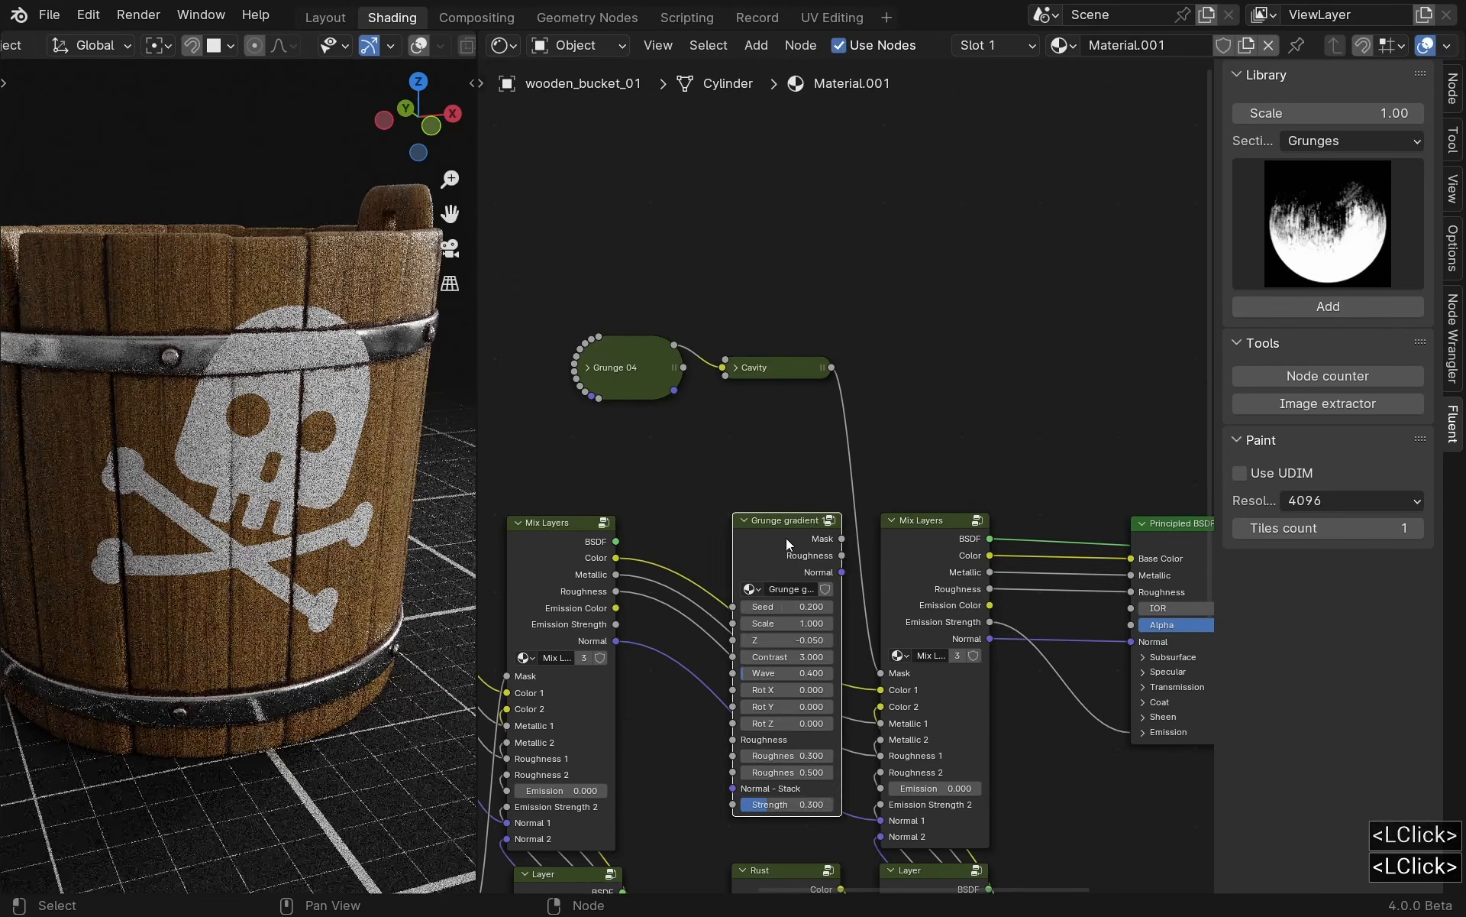
Preview the Grunge gradient node and set its Z to -0.160, Rot X to 180 and Contrast to 11.700.
click(954, 185)
ctrl+shift+click(954, 185)
shift+drag(955, 291, 903, 291)
click(947, 338)
text(180)
key(Return)
drag(954, 308, 1022, 308)
Combine the Cavity and Grunge gradient masks with a Lighten node after Cavity, and preview the last Mix Layers.
click(787, 371)
key(f)
click(773, 557)
click(864, 437)
drag(973, 185, 894, 498)
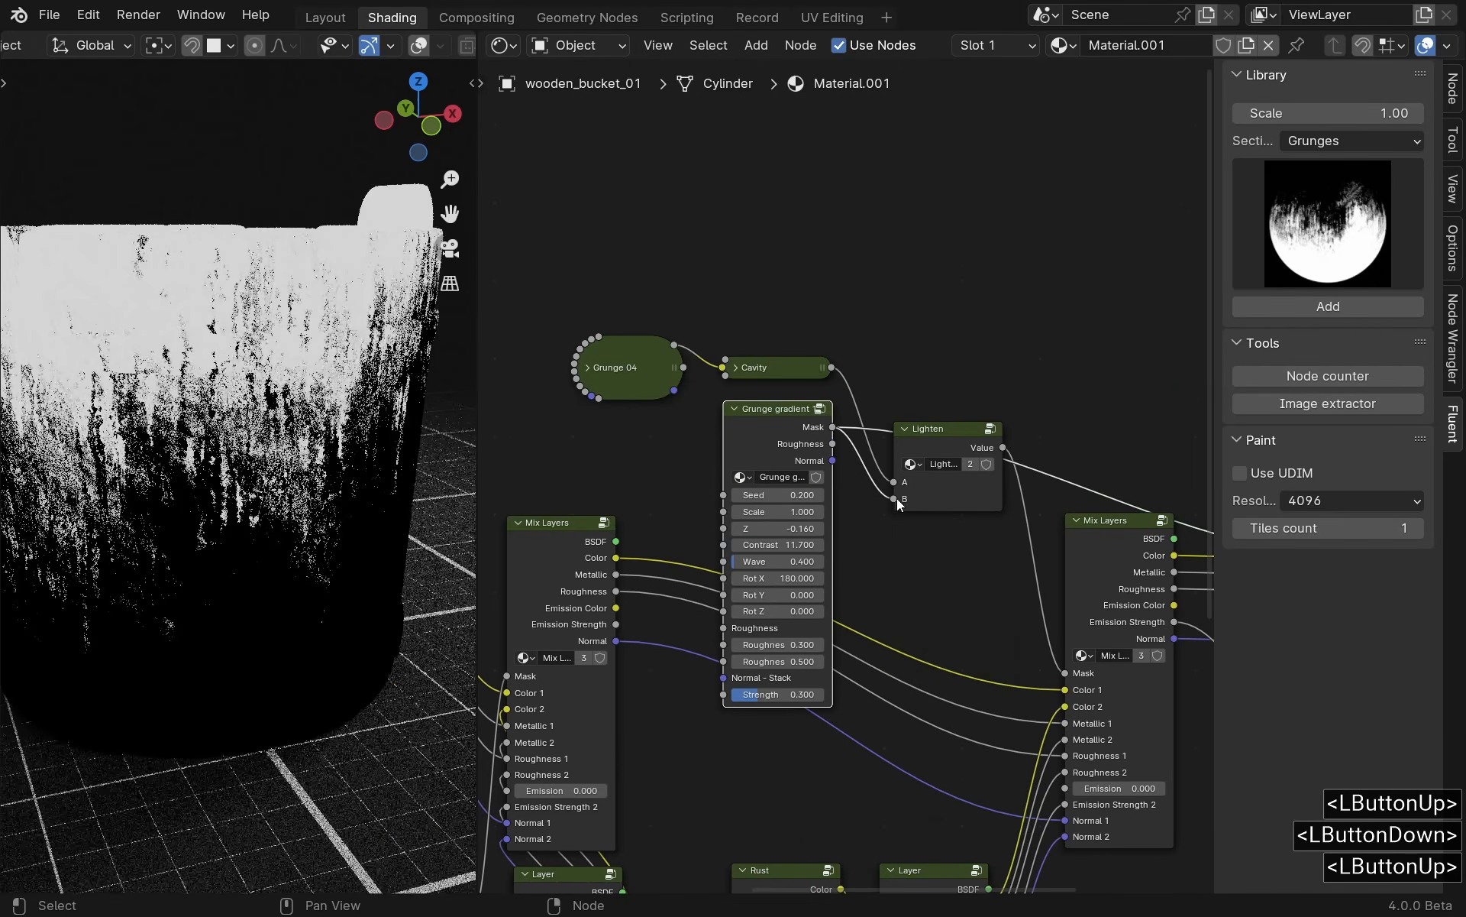
ctrl+shift+click(915, 449)
middle_drag(915, 449, 655, 315)
Examine the bucket's rust, cavity dirt and skull decal up close and from a distance in the maximized viewport.
middle_drag(336, 376, 260, 404)
middle_drag(287, 417, 374, 420)
ctrl+middle_drag(974, 373, 981, 458)
key(ctrl+space)
ctrl+middle_drag(886, 512, 835, 471)
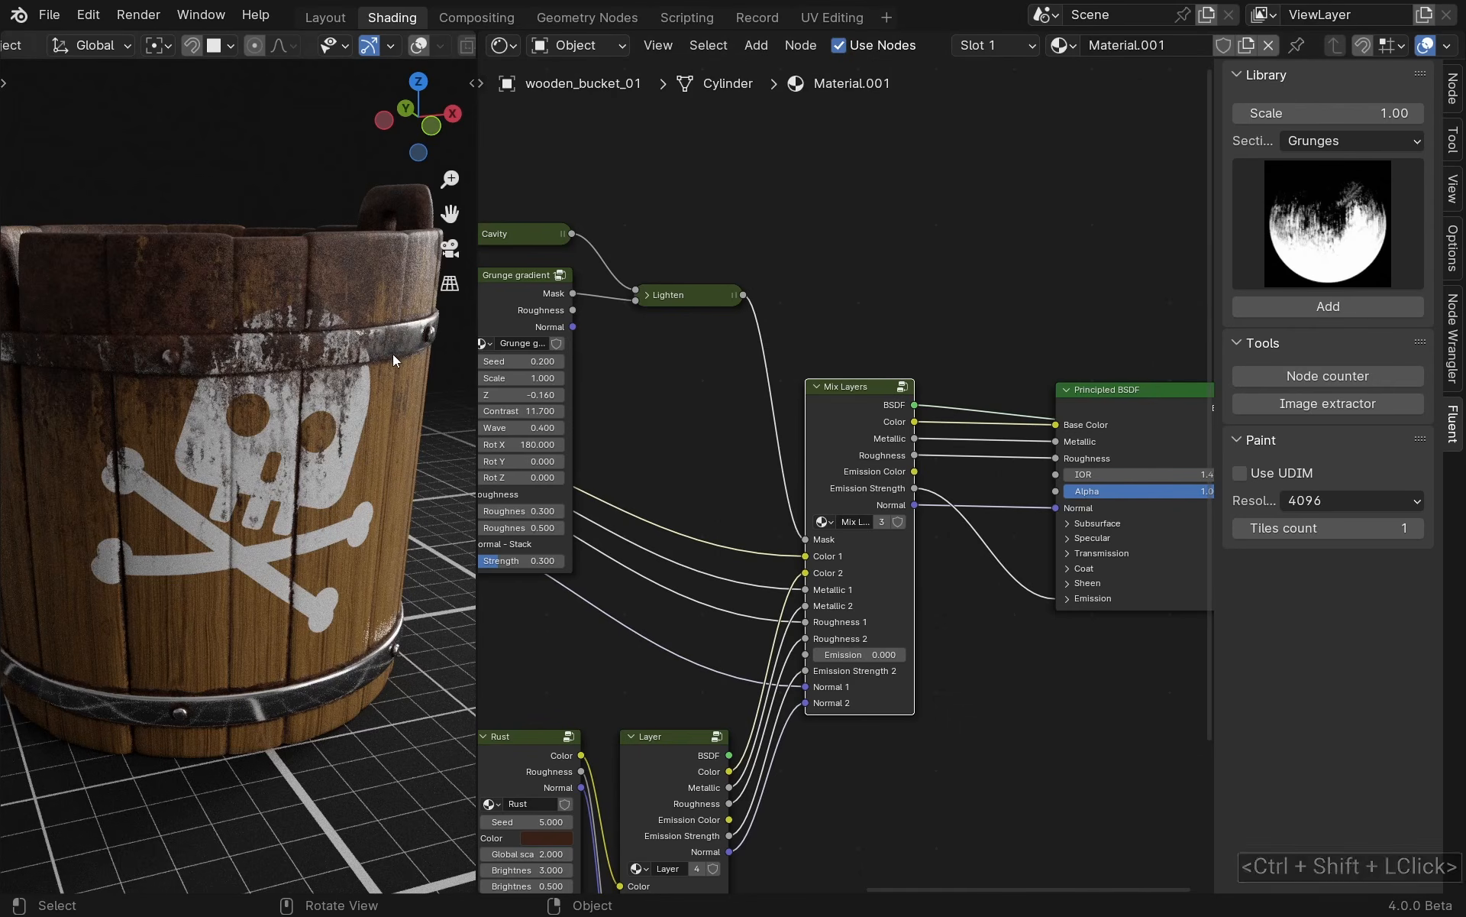
mouse_move(356, 405)
middle_down()
mouse_move(217, 393)
mouse_move(335, 421)
middle_up()
ctrl+middle_drag(979, 380, 711, 485)
middle_drag(710, 485, 993, 466)
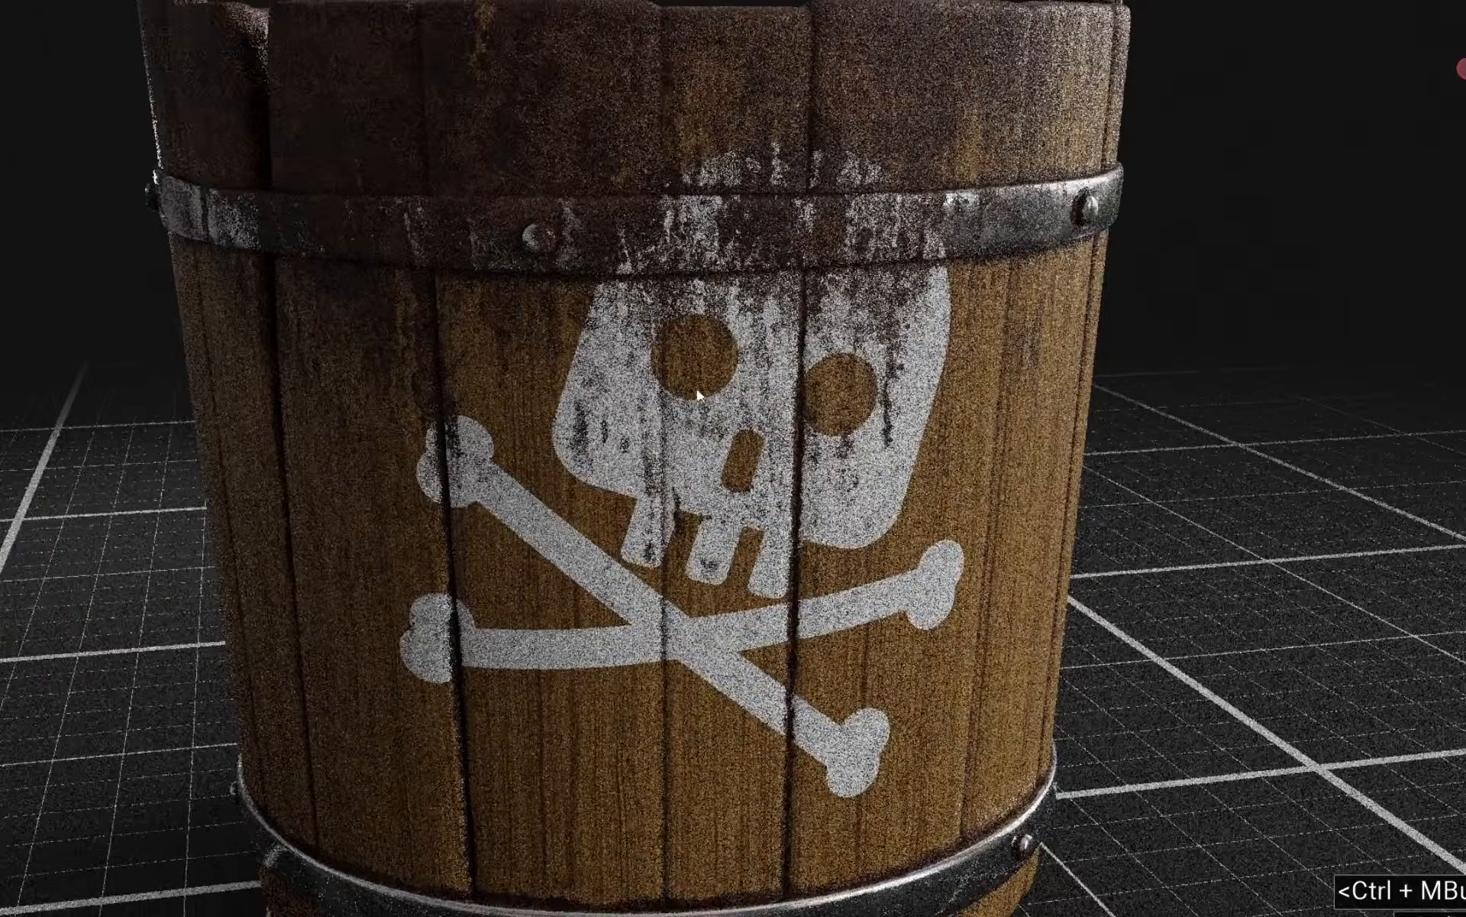
ctrl+middle_drag(907, 514, 866, 556)
shift+middle_drag(866, 527, 797, 514)
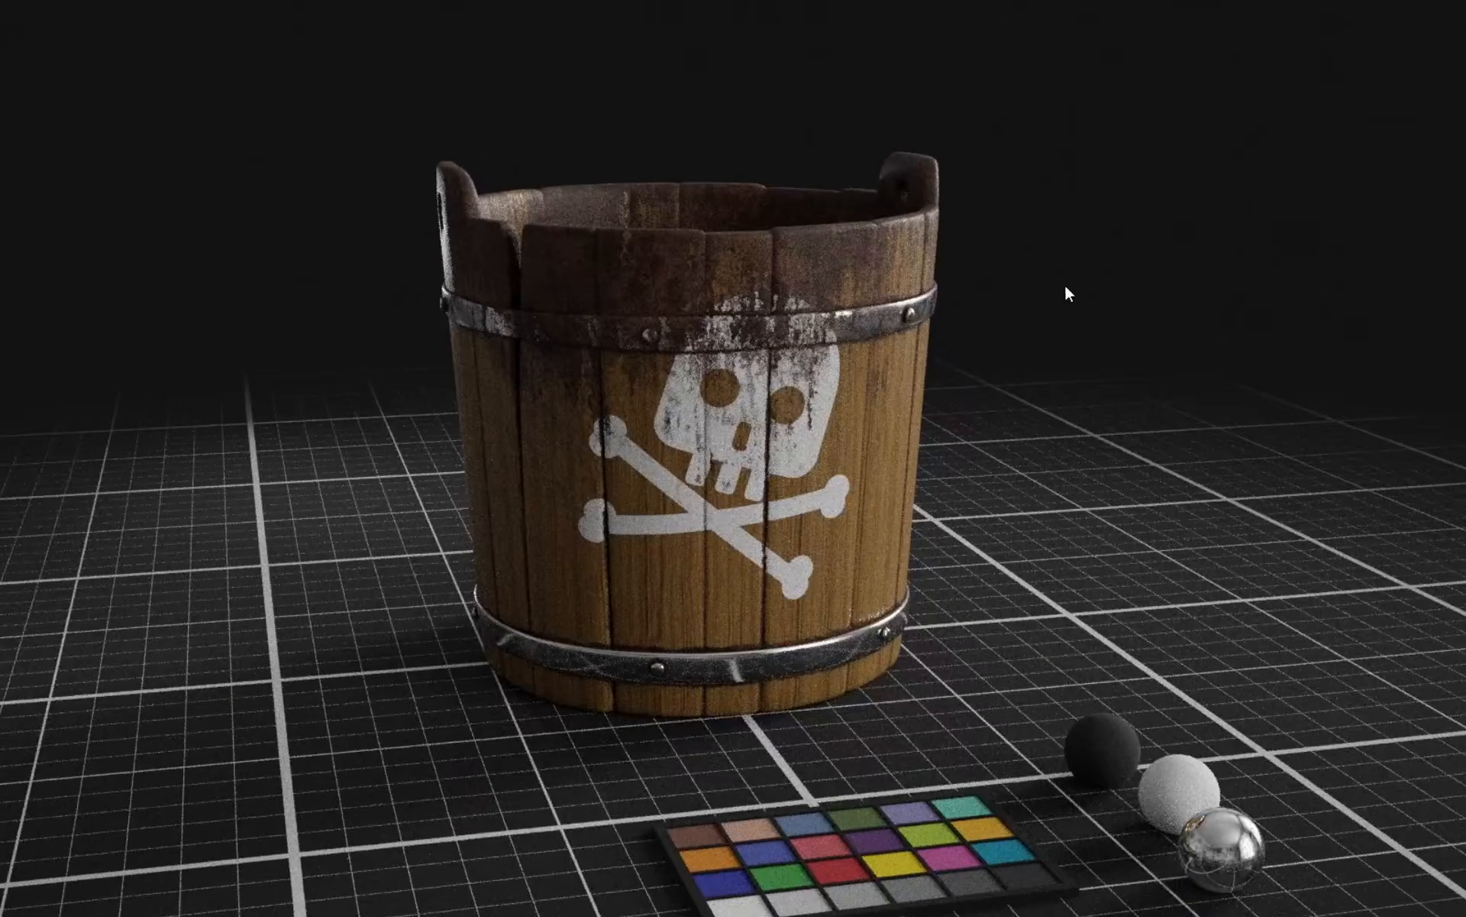